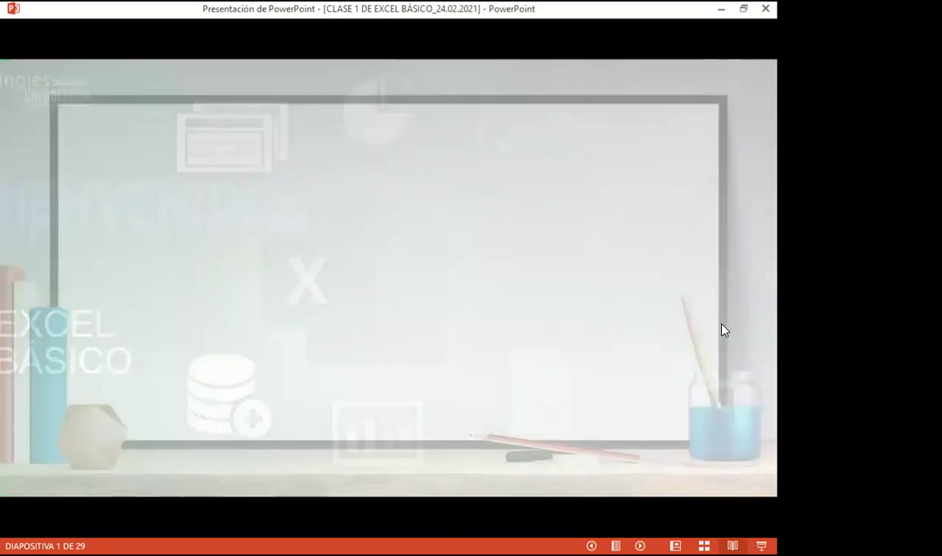
Step: Advance the PowerPoint slideshow to slide 2 of 29
key("Right")
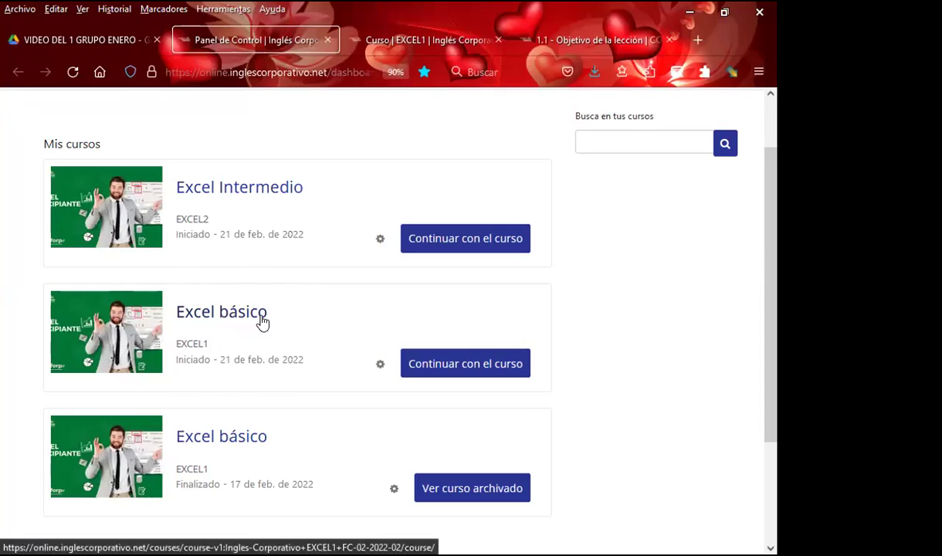
Step: Open the Excel básico course from Mis cursos and show its course outline
left_click(127, 329)
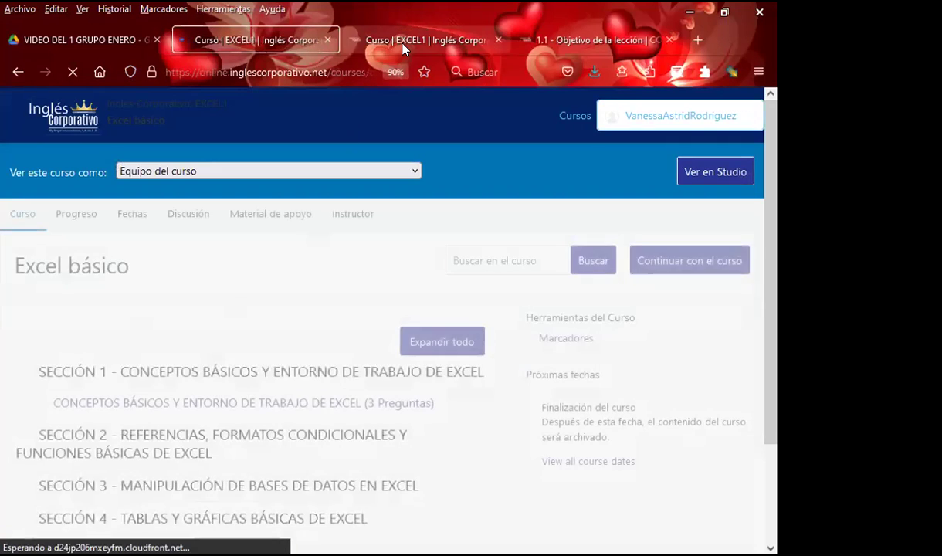
left_click(386, 37)
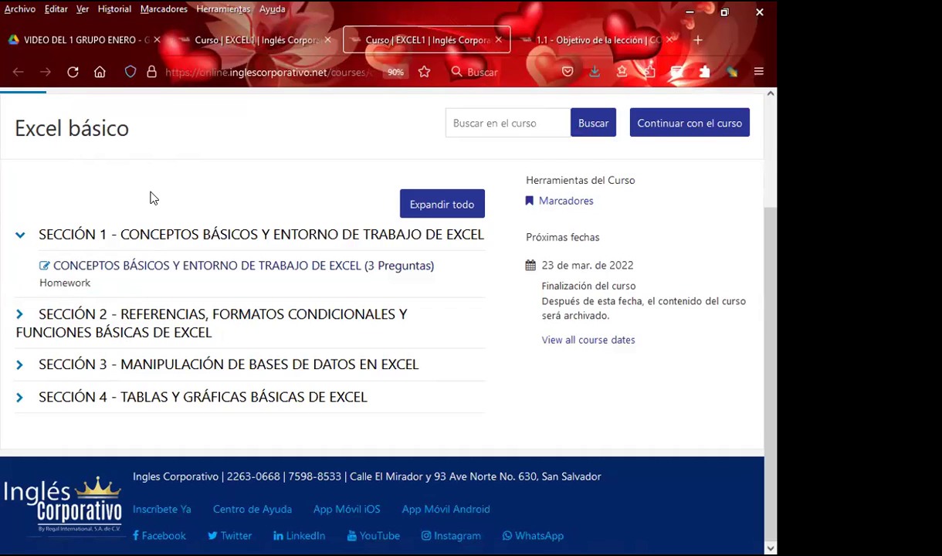
left_click(22, 235)
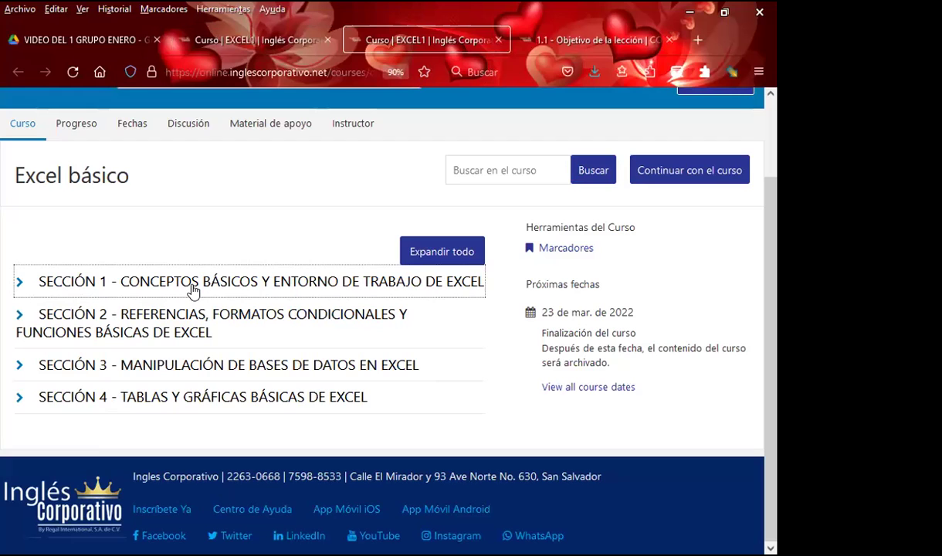
left_click(18, 284)
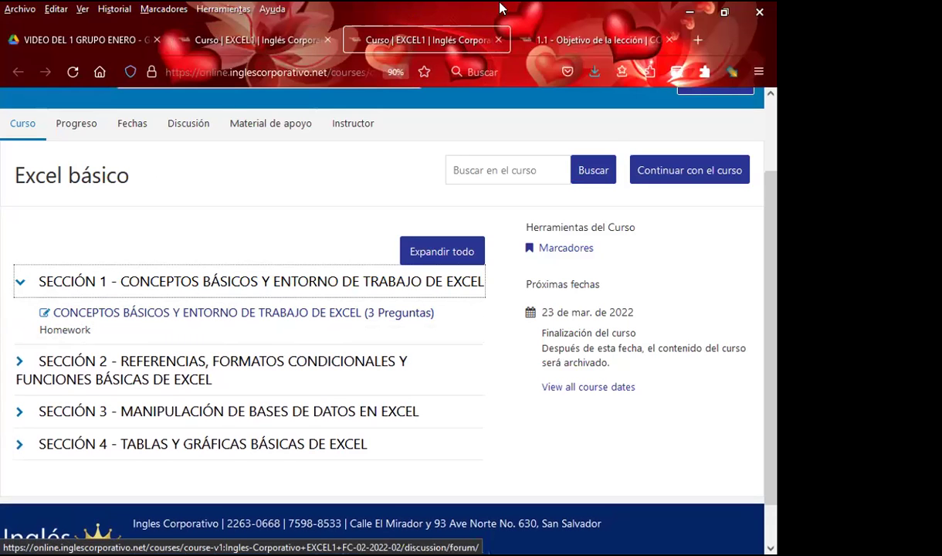
Step: Read through lesson 1.1 - Objetivo de la lección and return to its top
left_click(526, 34)
scroll(97, 282, "up", 5)
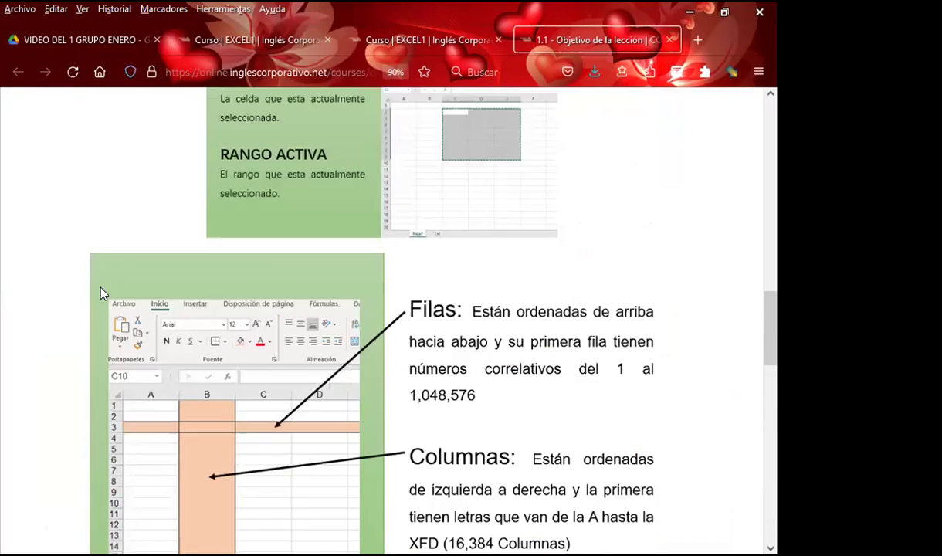
scroll(97, 284, "up", 5)
scroll(99, 288, "up", 5)
scroll(99, 287, "up", 3)
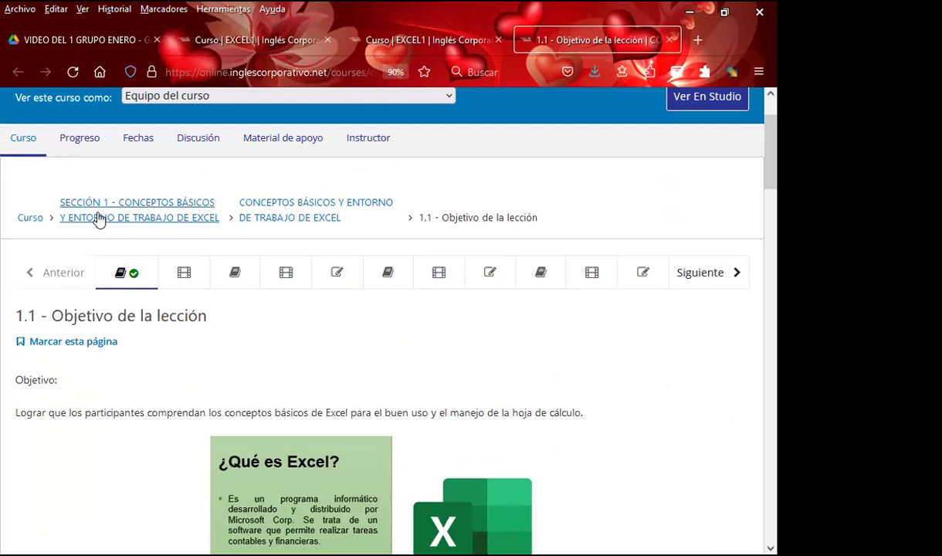
scroll(67, 415, "down", 1)
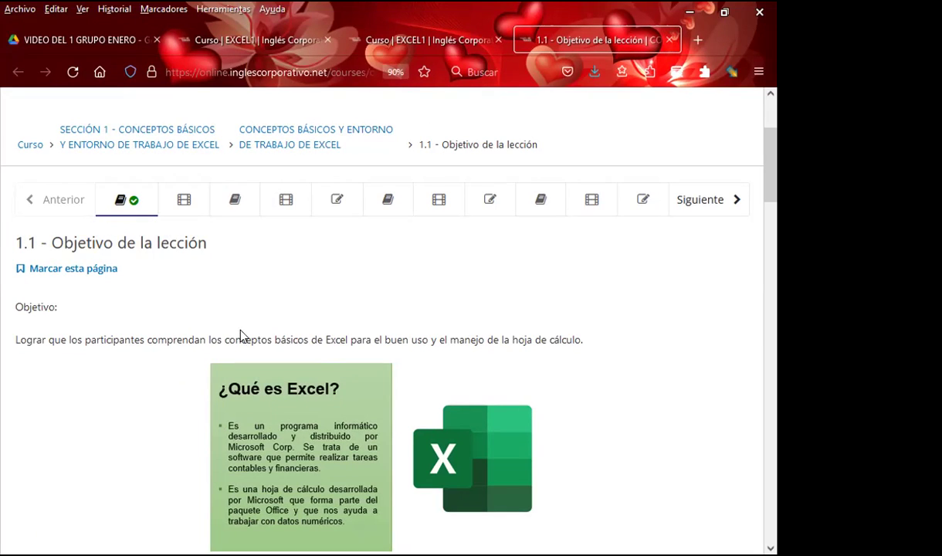
scroll(143, 364, "down", 3)
scroll(146, 364, "down", 1)
scroll(146, 363, "down", 2)
scroll(142, 364, "down", 1)
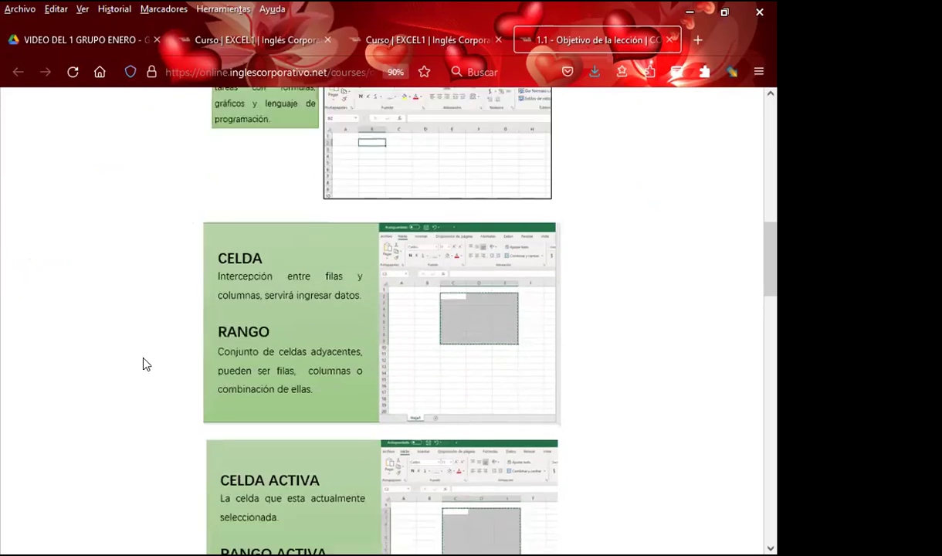
scroll(143, 364, "down", 2)
scroll(143, 363, "down", 2)
scroll(143, 364, "down", 2)
scroll(146, 364, "down", 2)
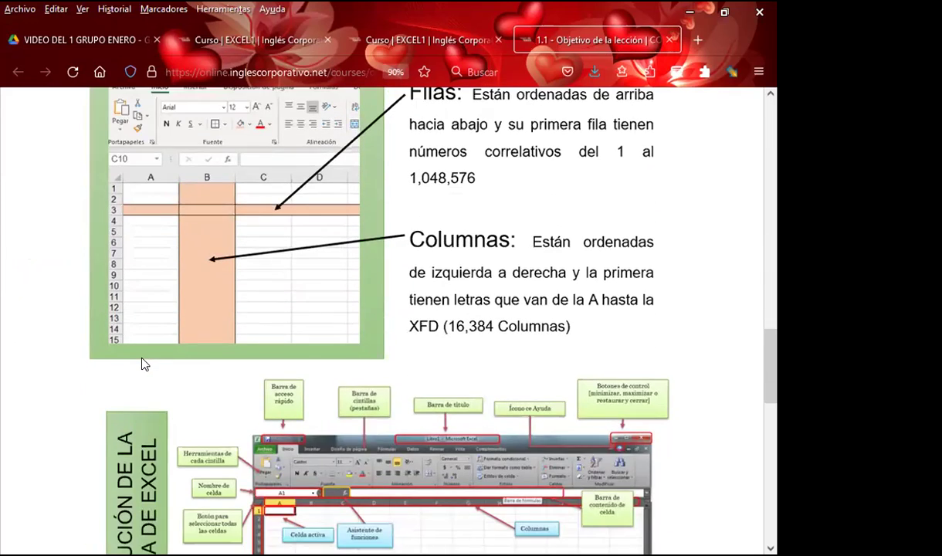
scroll(145, 364, "down", 1)
scroll(144, 363, "down", 4)
scroll(142, 363, "down", 2)
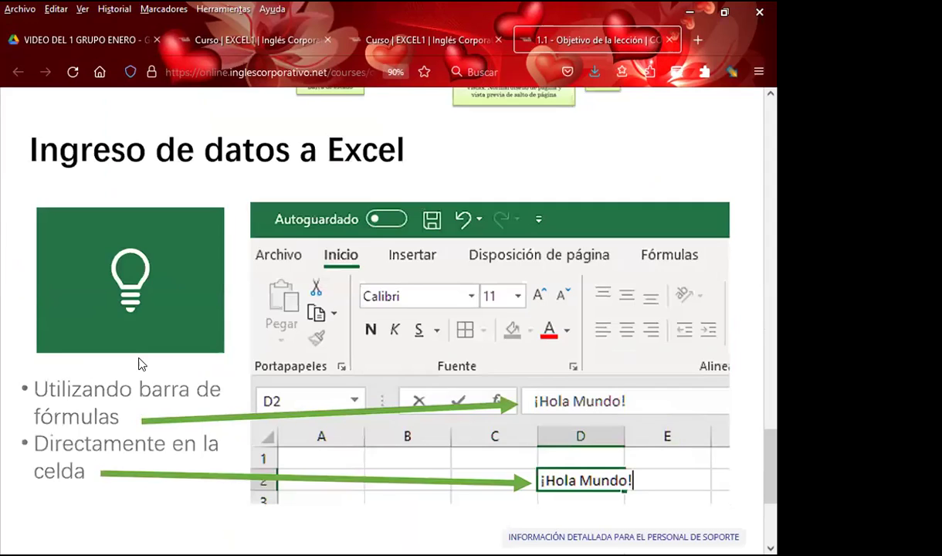
scroll(141, 364, "up", 1)
scroll(140, 364, "up", 1)
scroll(140, 364, "up", 3)
scroll(140, 365, "up", 2)
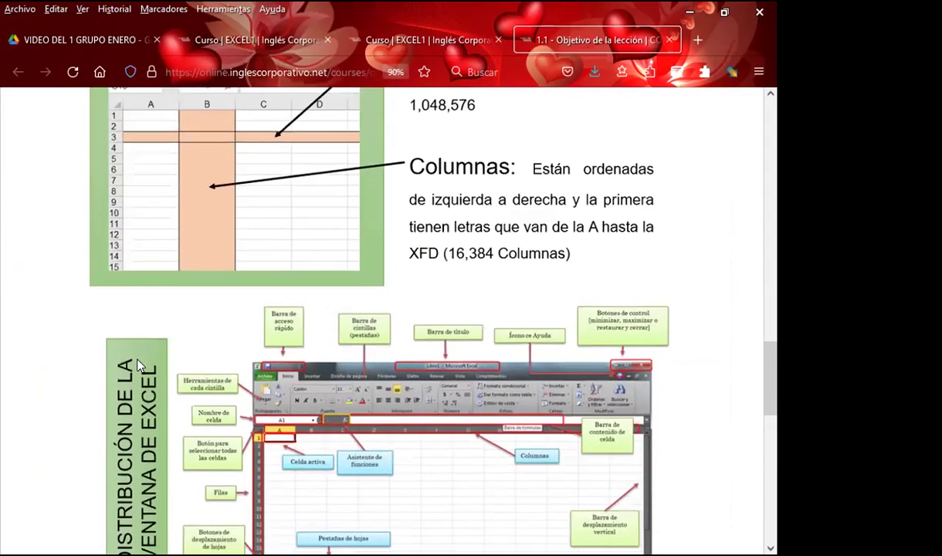
scroll(138, 365, "up", 4)
scroll(138, 363, "up", 3)
scroll(139, 364, "up", 2)
scroll(140, 363, "up", 3)
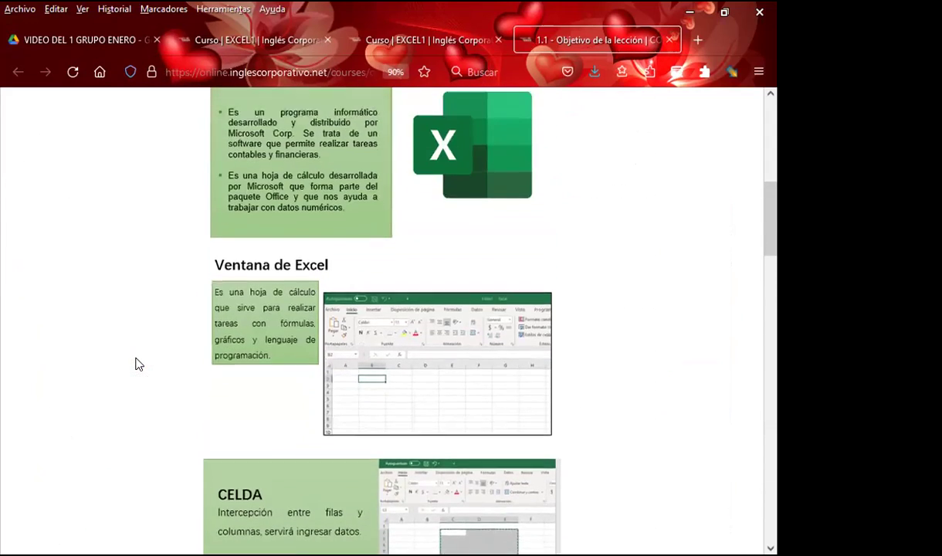
scroll(135, 364, "up", 3)
scroll(136, 363, "up", 2)
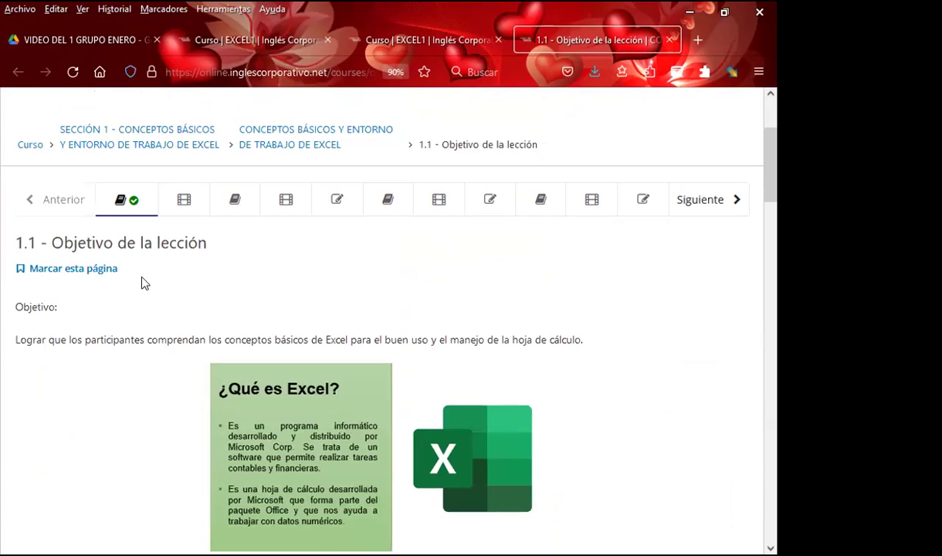
Step: Review lesson 1.2 Conceptos básicos y entorno de trabajo
left_click(184, 204)
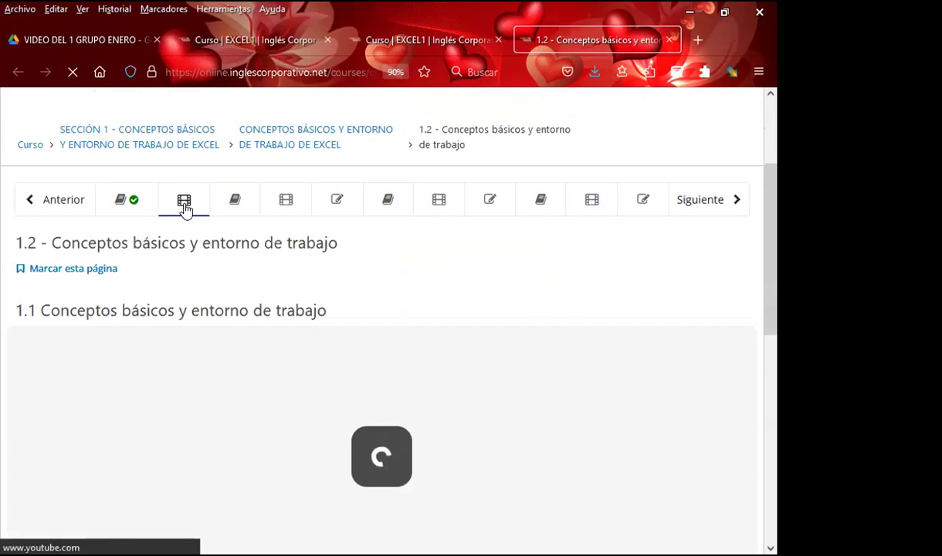
scroll(234, 332, "down", 1)
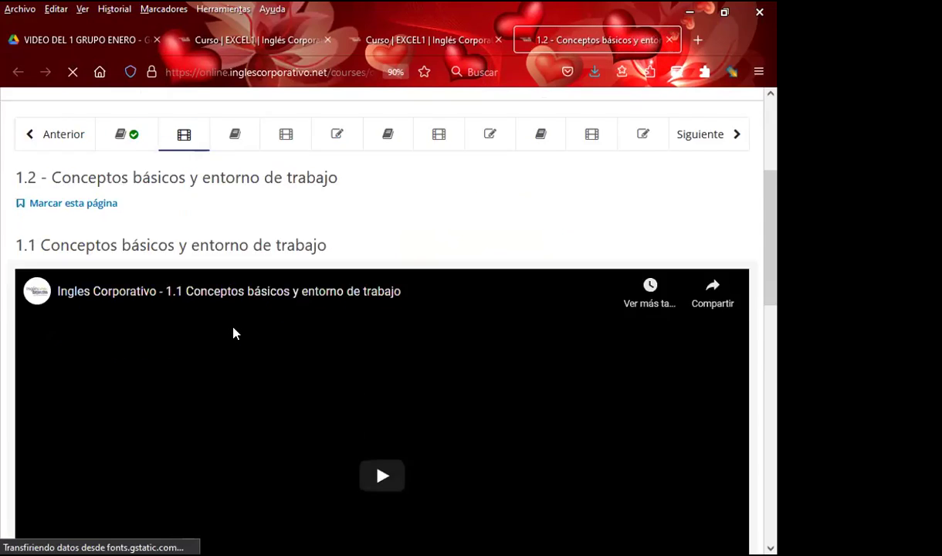
scroll(233, 332, "down", 1)
scroll(234, 335, "down", 1)
scroll(235, 336, "down", 2)
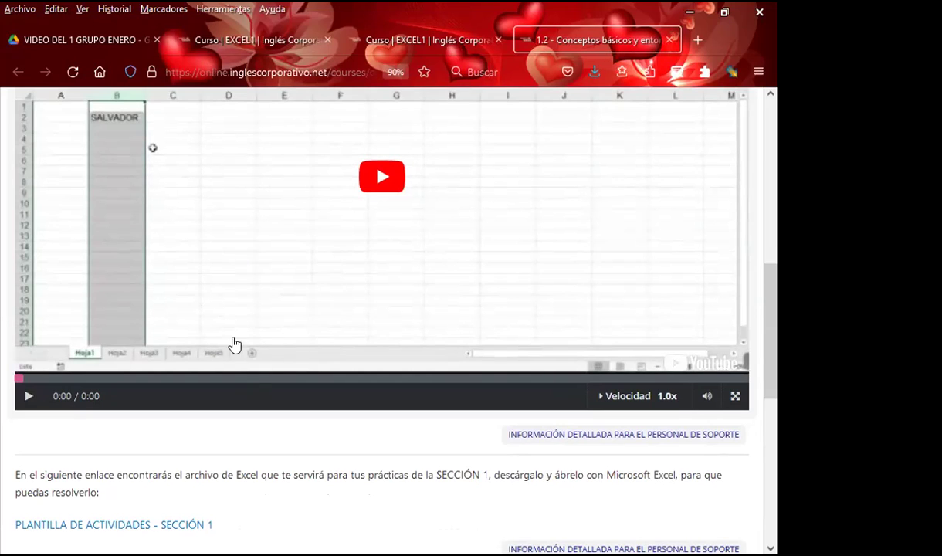
scroll(265, 322, "up", 4)
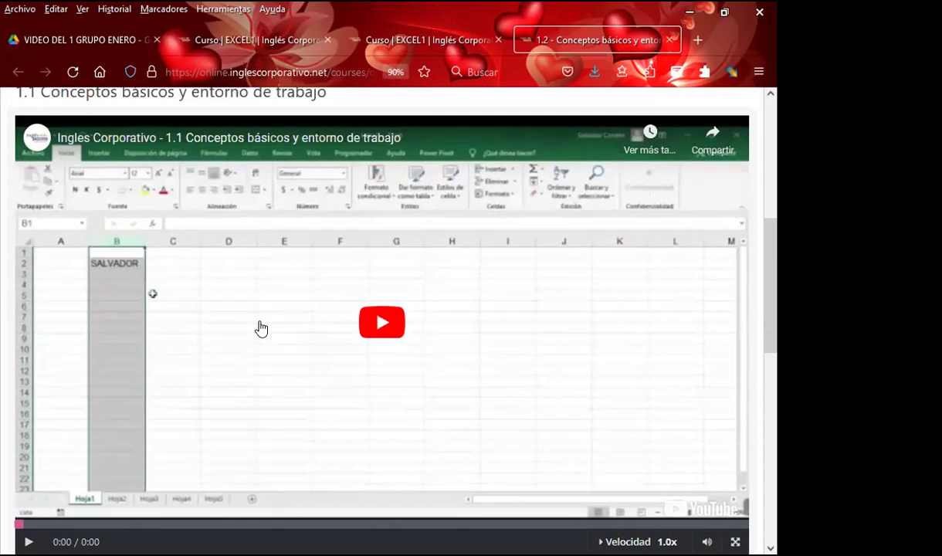
scroll(247, 328, "up", 3)
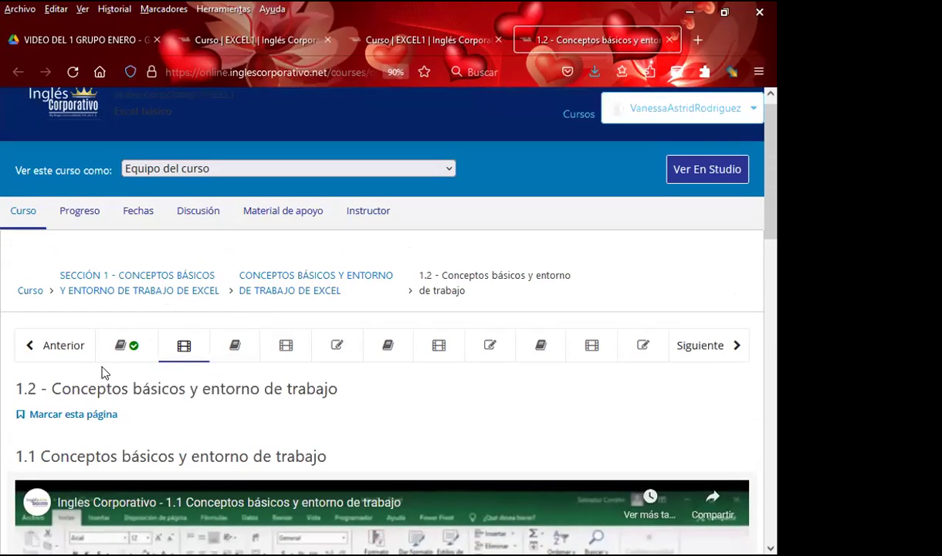
Step: Open lesson 1.3 Objetivo de la lección on keyboard and mouse navigation
left_click(235, 349)
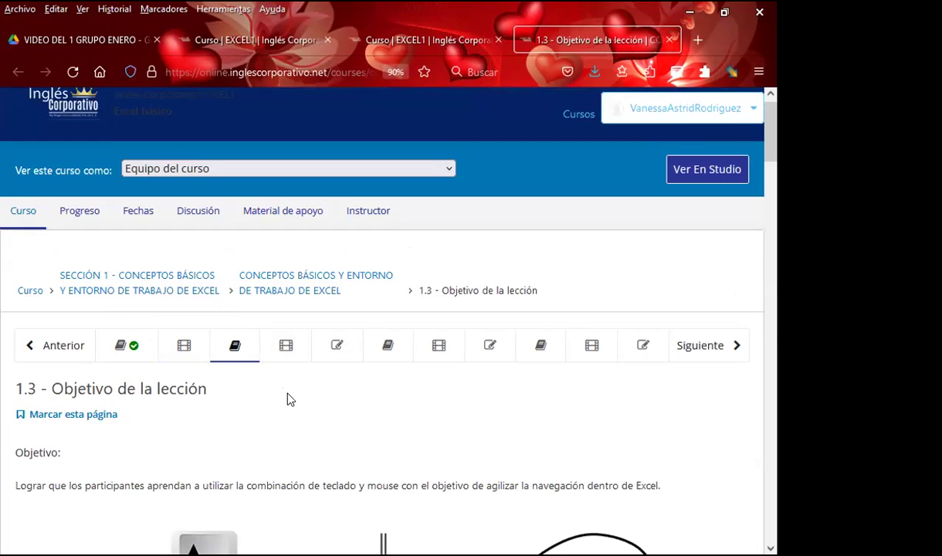
scroll(301, 401, "down", 2)
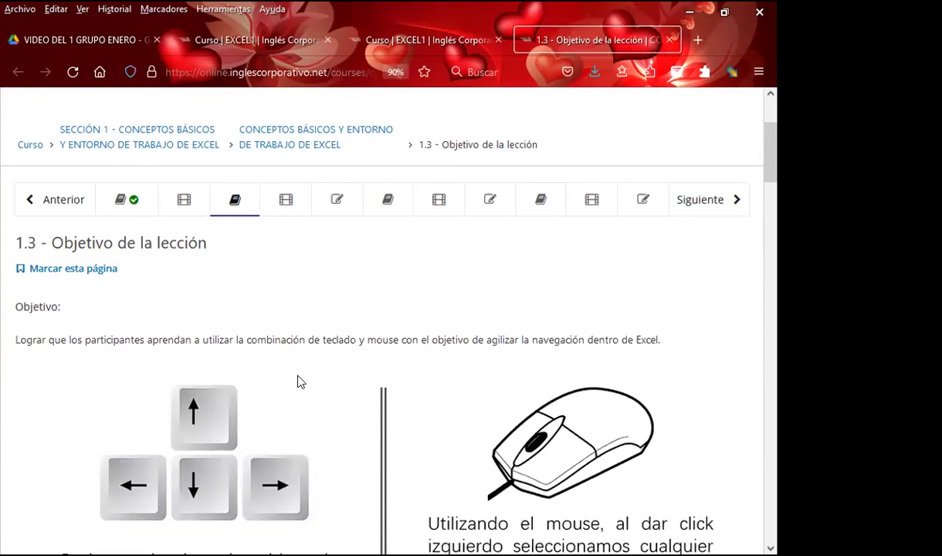
scroll(301, 381, "up", 2)
Step: Review the 1.5 Laboratorio questions, then open the 34-point 1.11 Laboratorio quiz
left_click(340, 349)
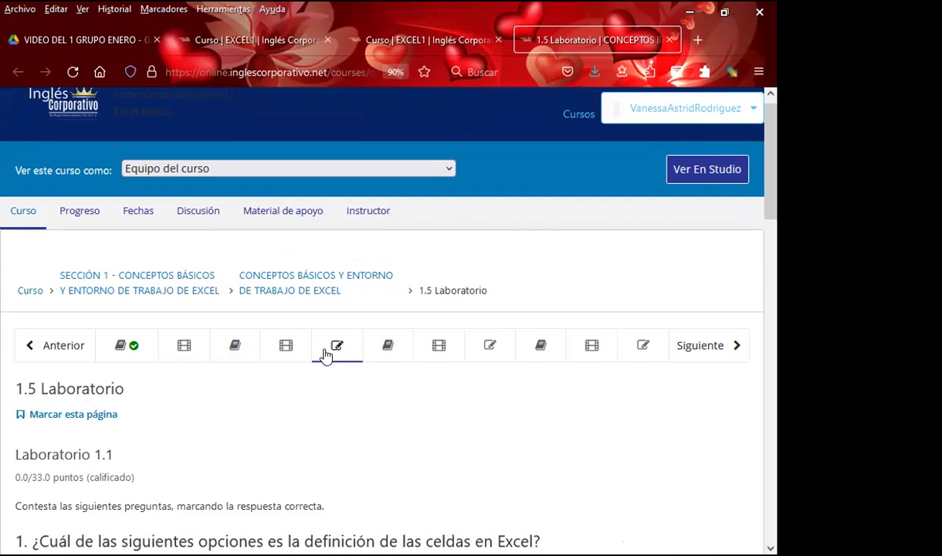
scroll(372, 377, "down", 3)
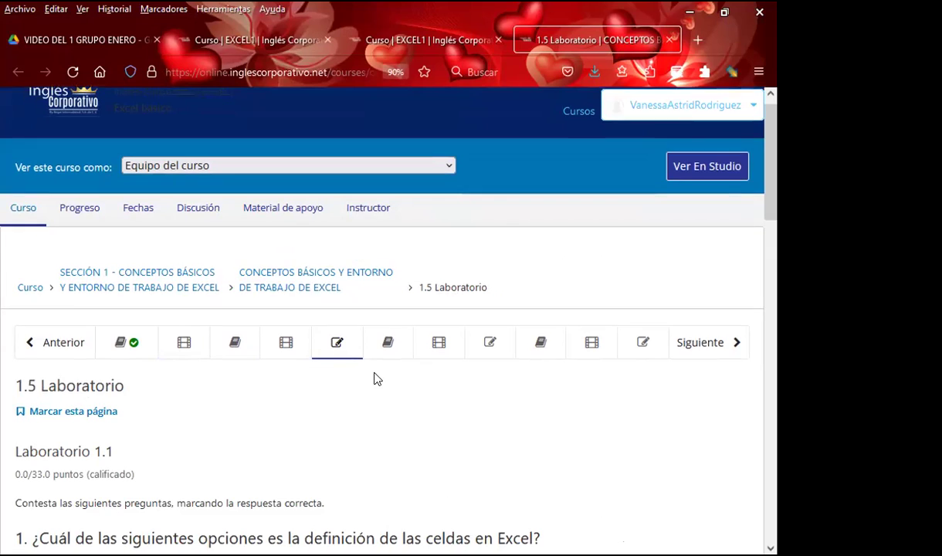
scroll(387, 333, "down", 2)
scroll(385, 349, "down", 1)
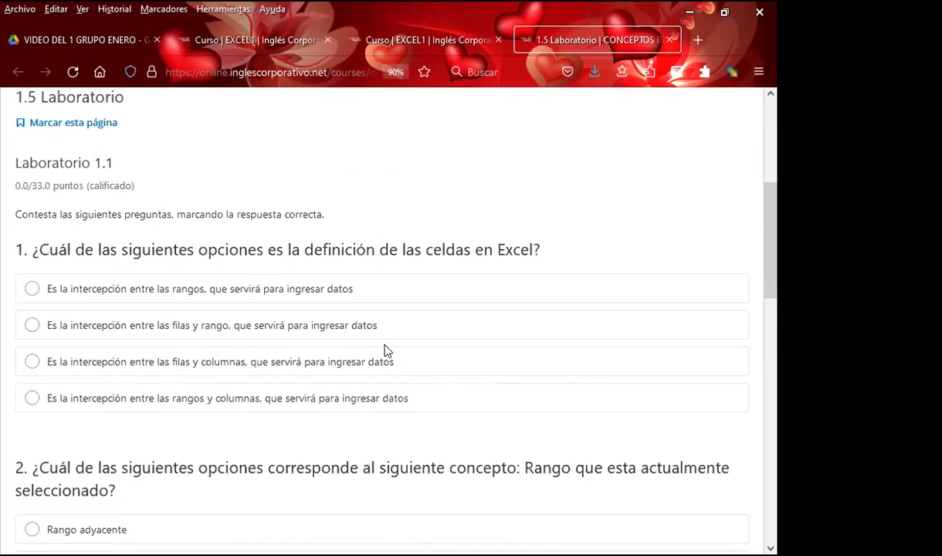
scroll(384, 349, "down", 6)
scroll(386, 351, "down", 6)
scroll(388, 352, "down", 3)
scroll(389, 352, "down", 2)
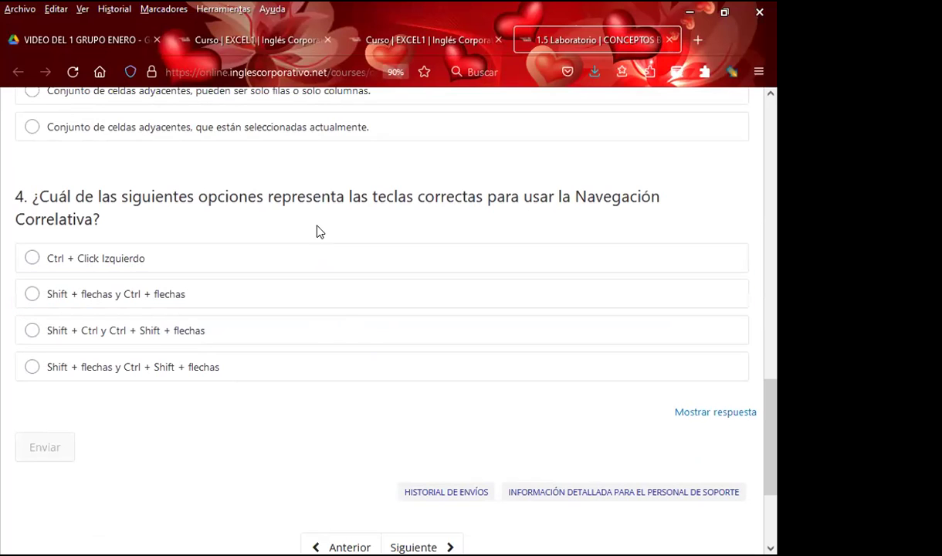
scroll(221, 255, "up", 2)
scroll(215, 257, "up", 2)
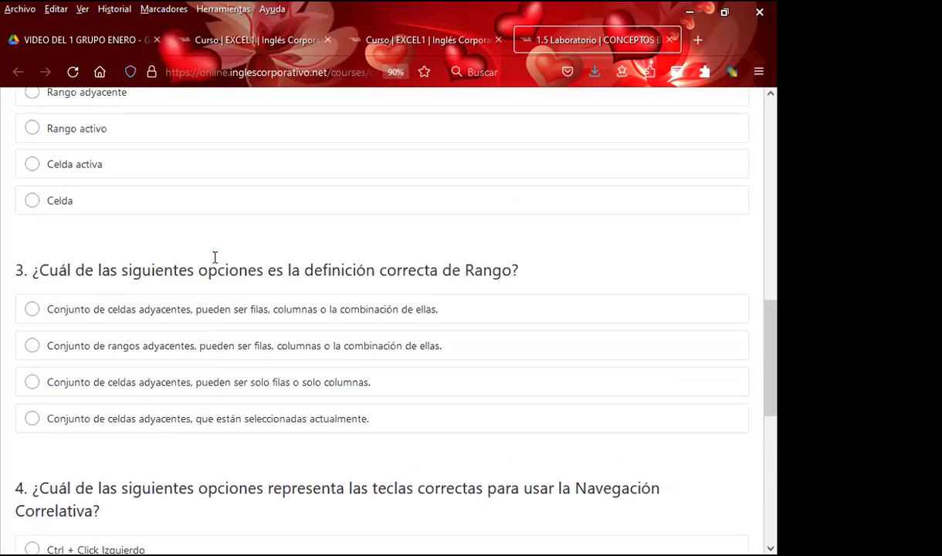
scroll(263, 257, "up", 2)
scroll(276, 261, "up", 2)
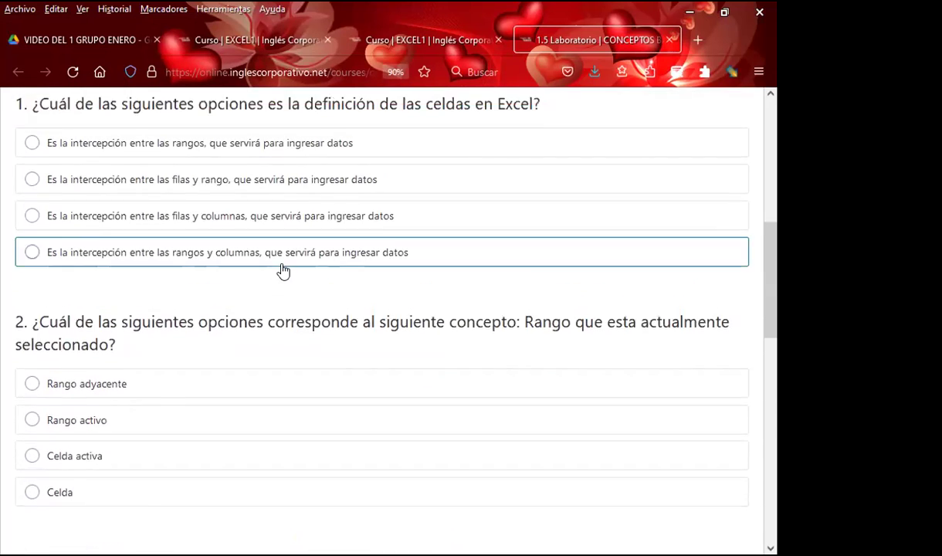
scroll(282, 269, "up", 2)
scroll(282, 269, "up", 2)
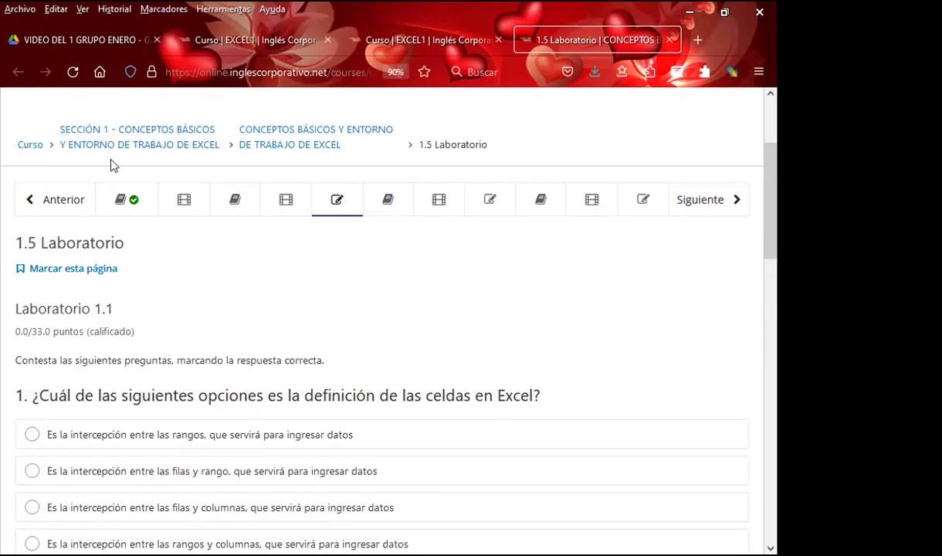
left_click(643, 205)
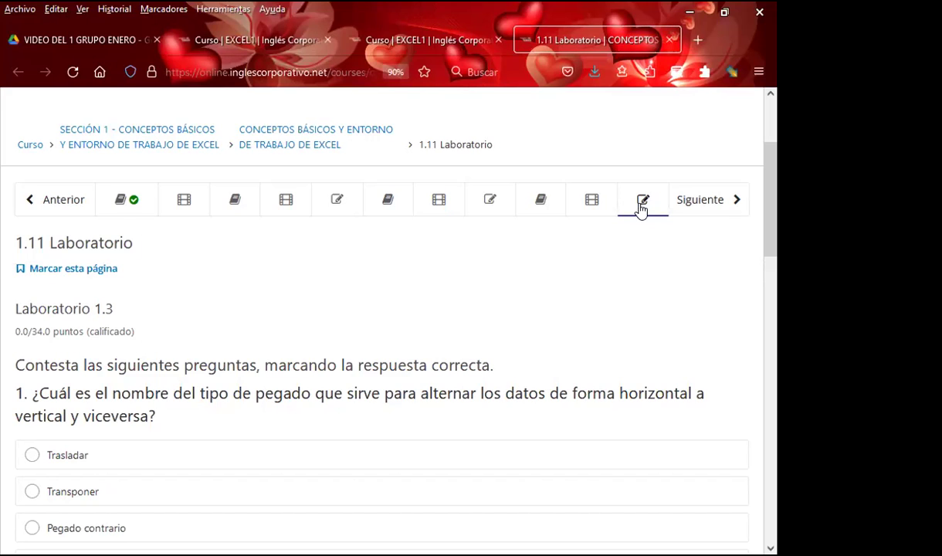
Step: Return to lesson 1.2 and bring the PLANTILLA DE ACTIVIDADES - SECCIÓN 1 link into view
left_click(186, 217)
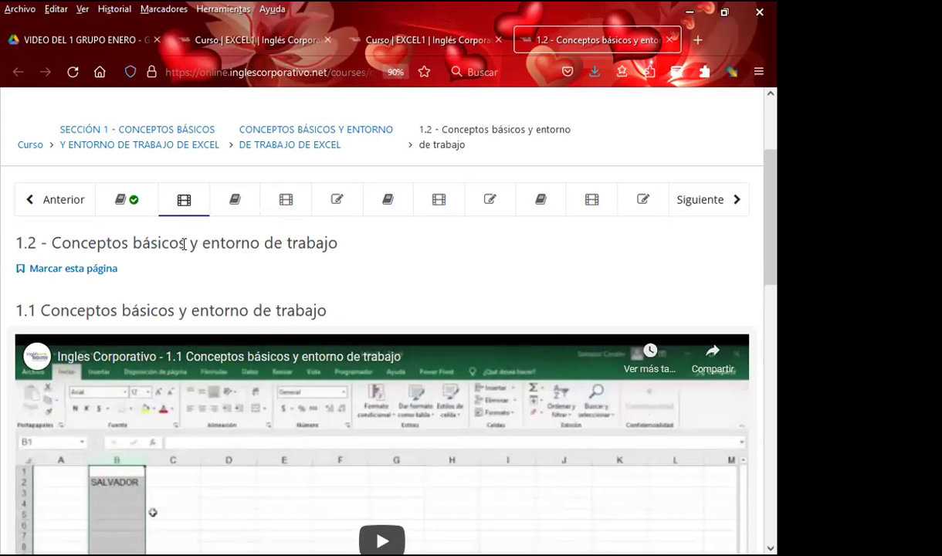
scroll(196, 222, "down", 3)
scroll(307, 318, "down", 5)
scroll(164, 325, "down", 3)
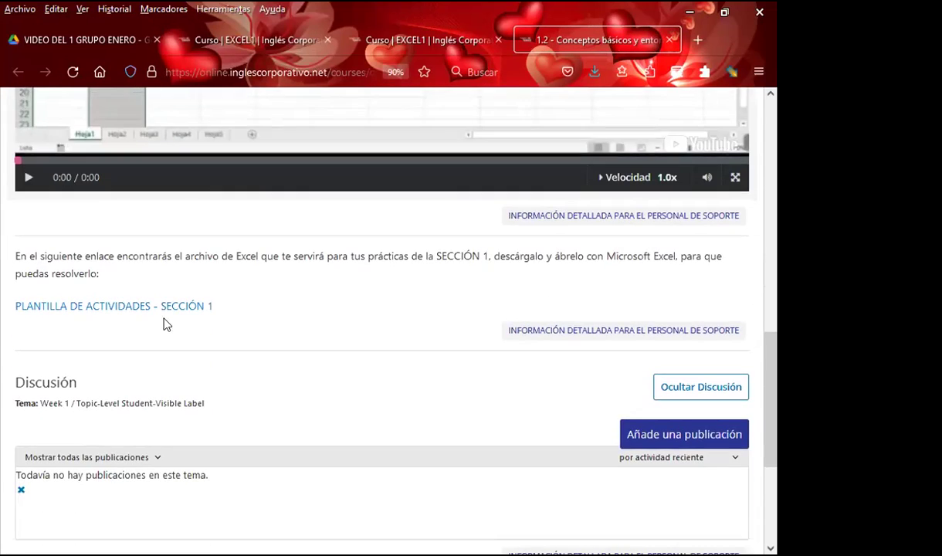
Step: Open the PLANTILLA DE ACTIVIDADES - SECCIÓN 1 template in Excel, then view lesson 1.2 from the top
left_click(101, 312)
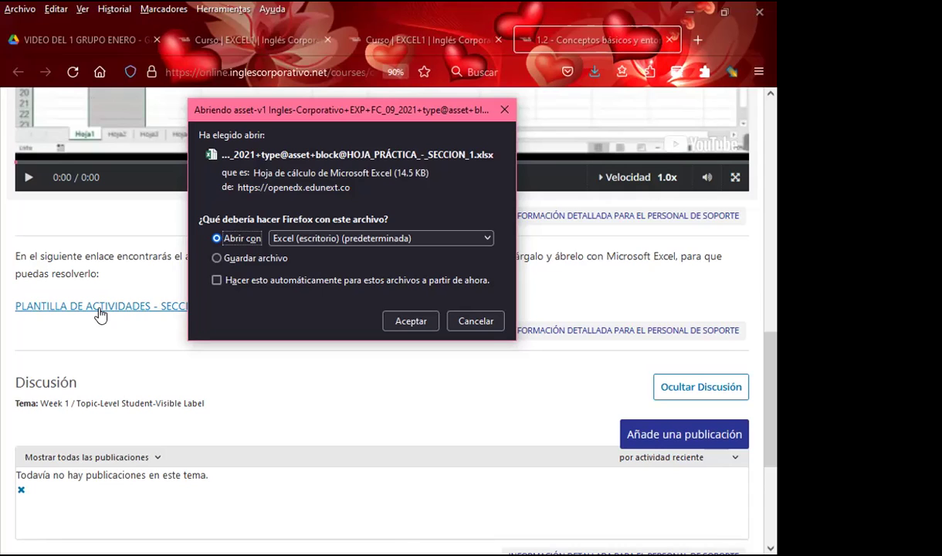
left_click(503, 112)
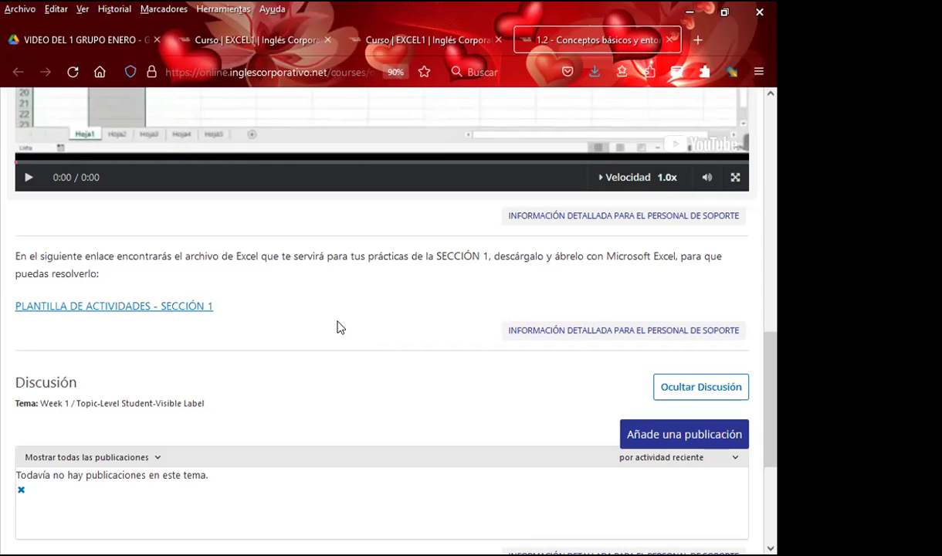
scroll(337, 327, "up", 1)
scroll(336, 327, "up", 2)
scroll(337, 328, "up", 3)
scroll(337, 328, "up", 5)
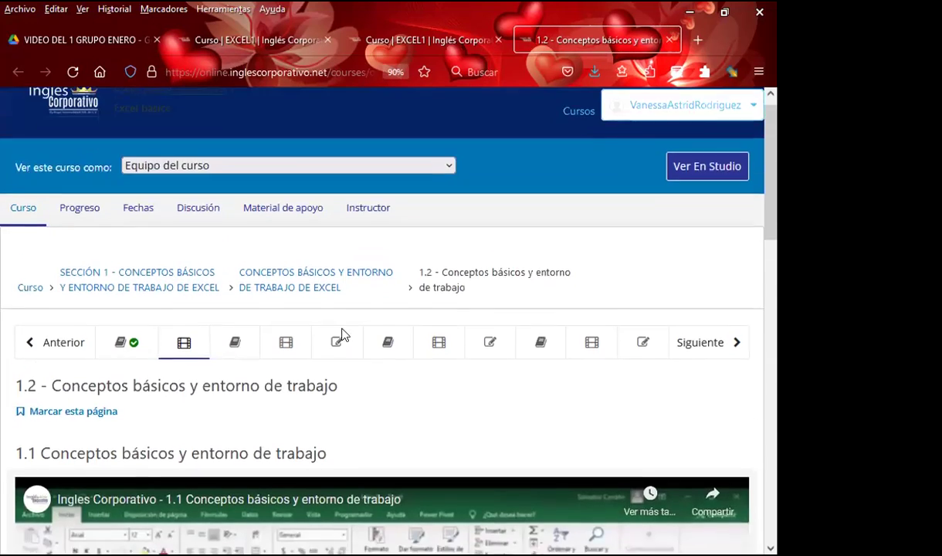
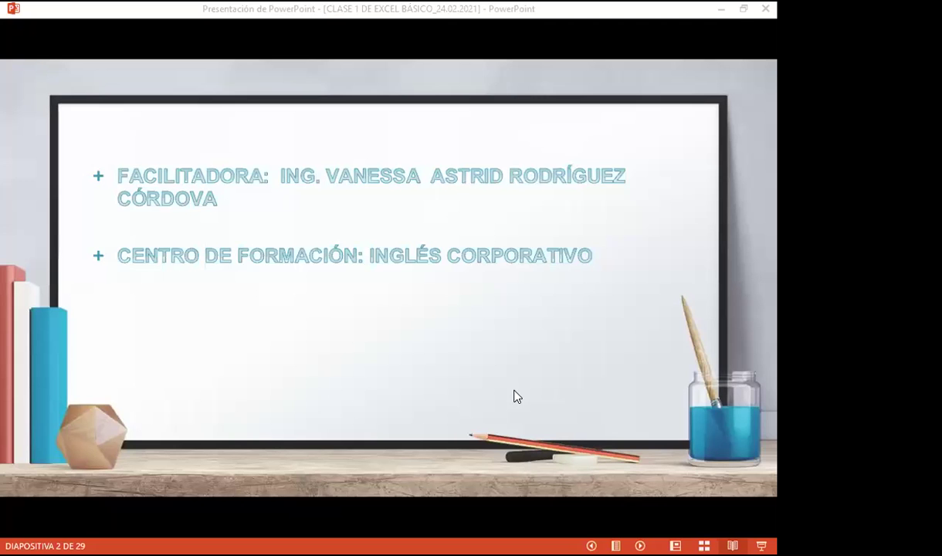
Step: Advance the Reading View slideshow from slide 2 to the RESUMEN LABORAL slide
left_click(646, 364)
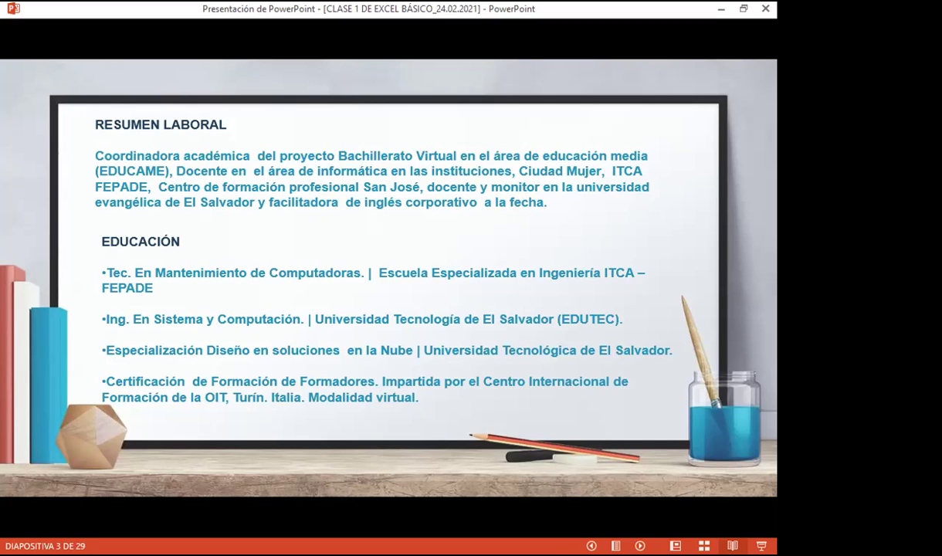
Step: Advance to slide 4, the NORMAS DE CONVIVENCIA class rules
key("Right")
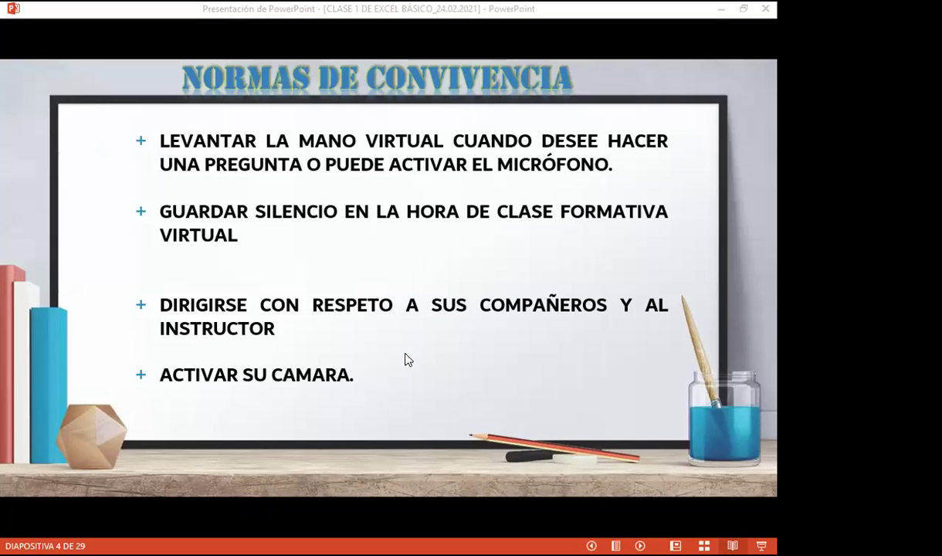
Step: Advance to slide 5, FECHAS DEL CURSO, showing the course schedule
key("Right")
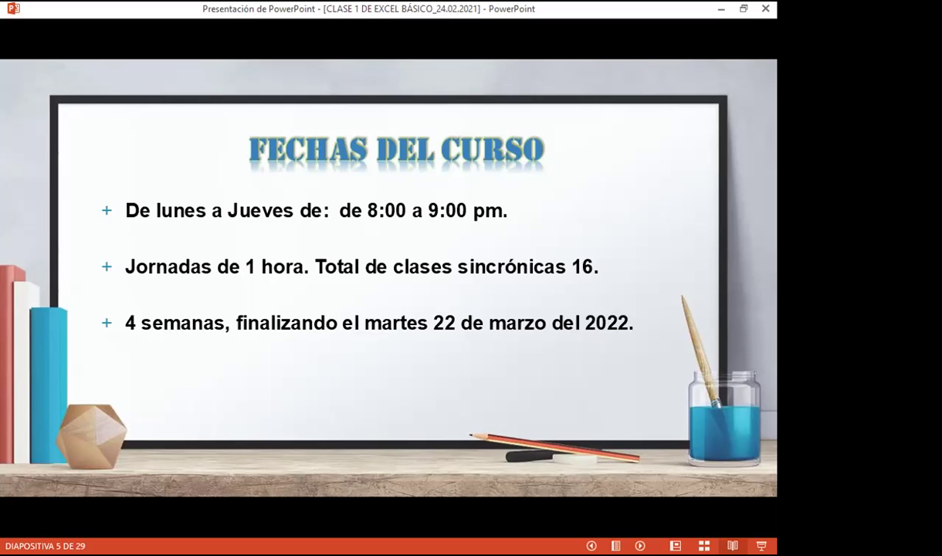
Step: Advance to slide 6, the motivational quote about finishing great projects
key("Right")
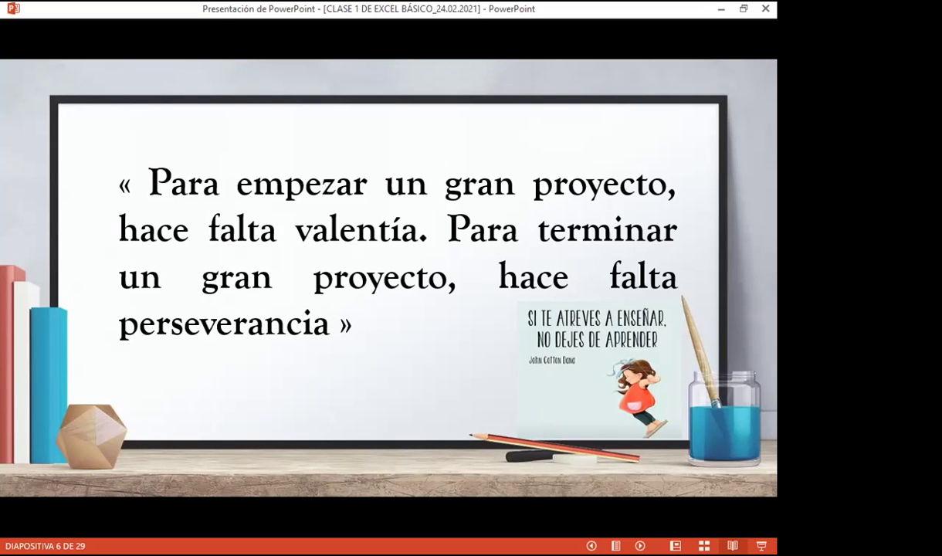
Step: Advance to slide 7, OBJETIVO GENERAL, about learning basic Excel
key("Right")
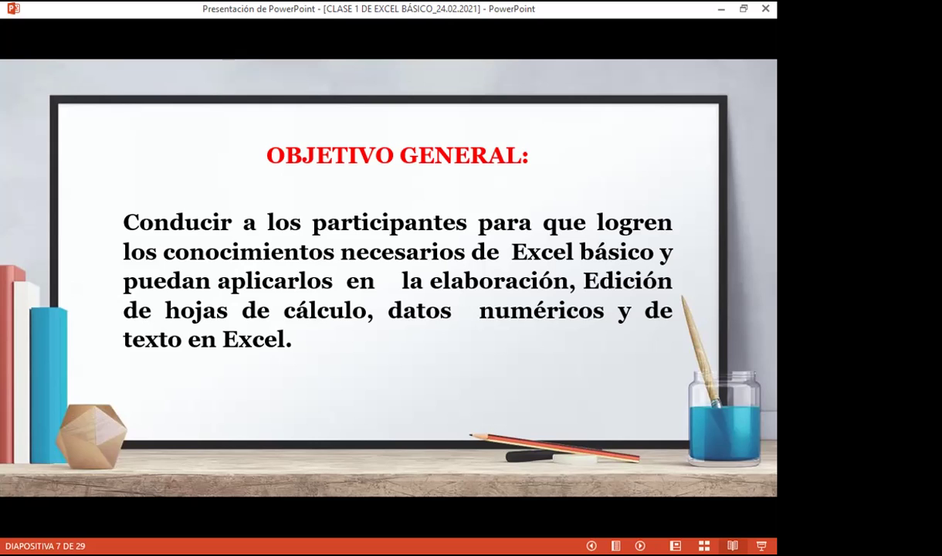
Step: Advance past the Sesión: 1 slide to slide 9, the five-item AGENDA
key("Right")
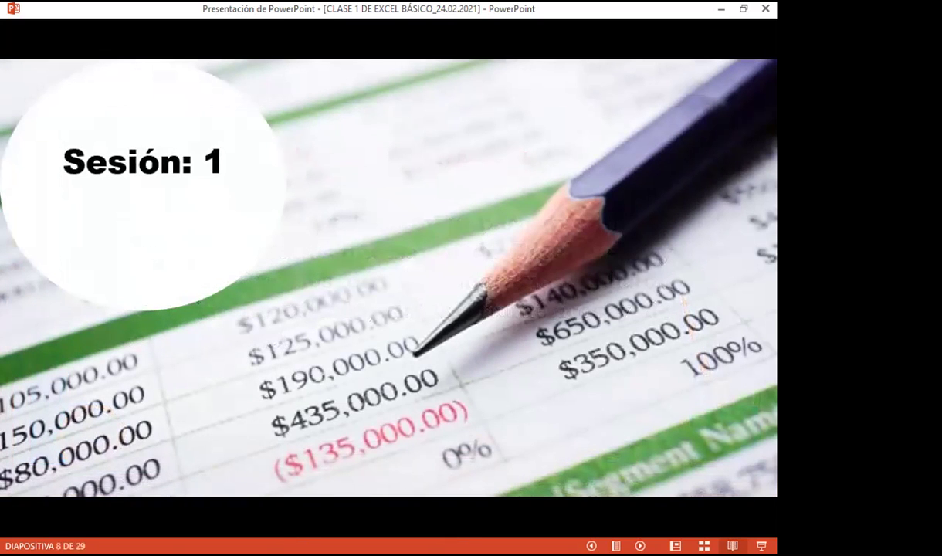
key("Right")
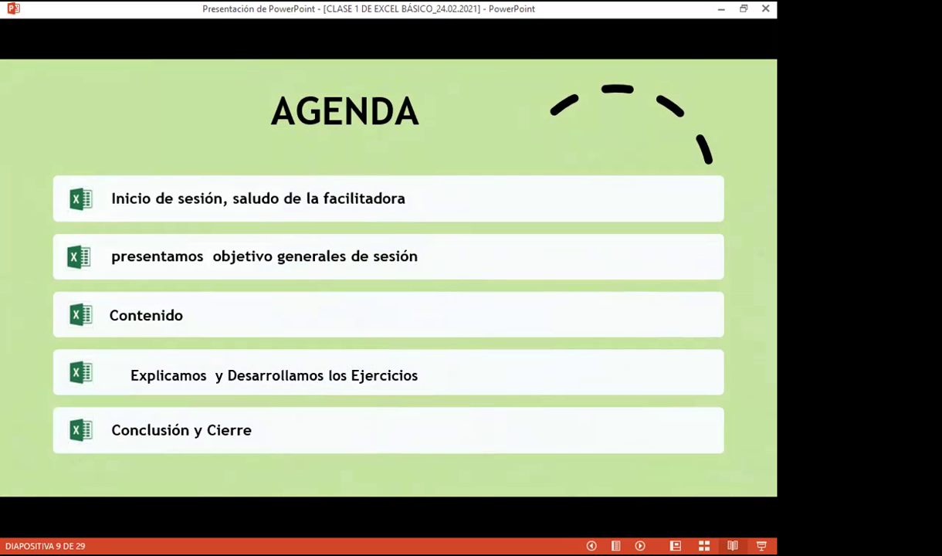
Step: Advance past the session objective slide to the INTRODUCCIÓN slide about Excel
key("Right")
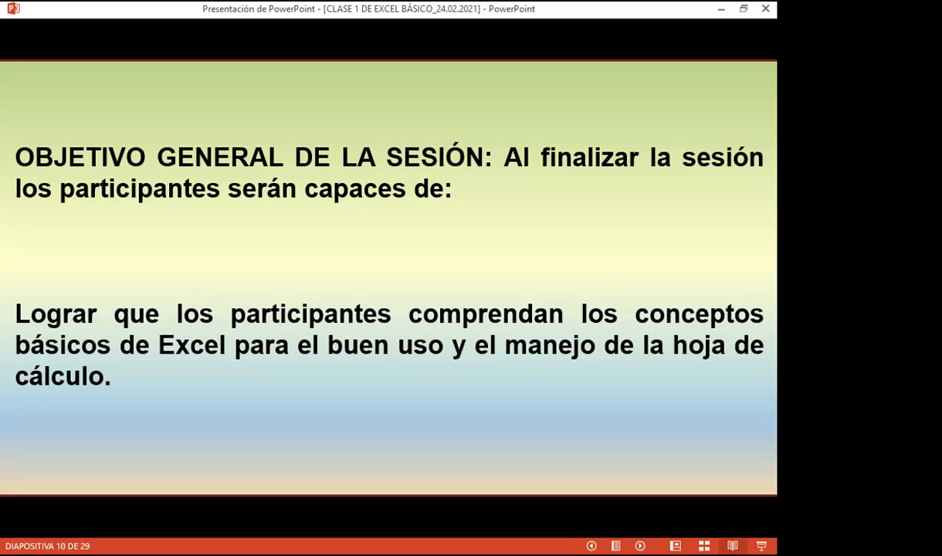
key("Right")
key("Right")
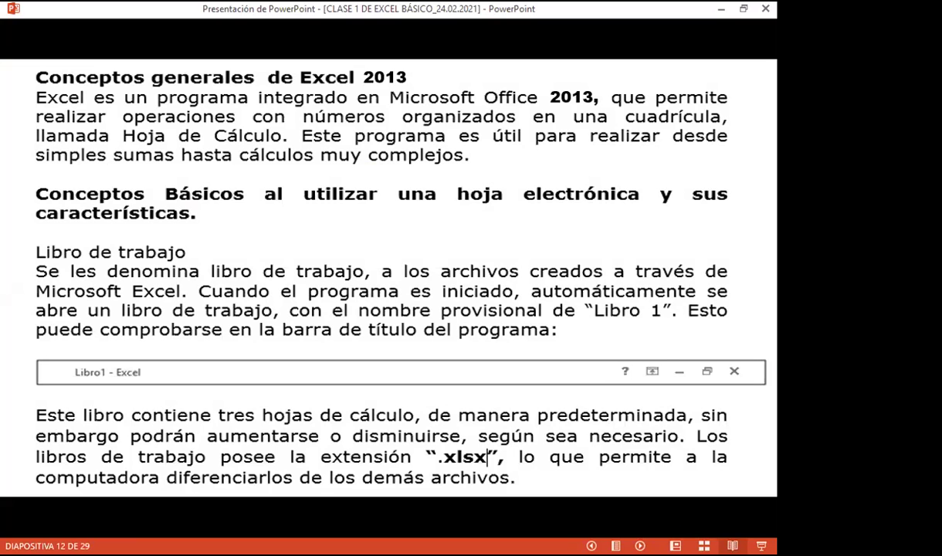
Step: Go back one slide to slide 11, Introducción
key("Left")
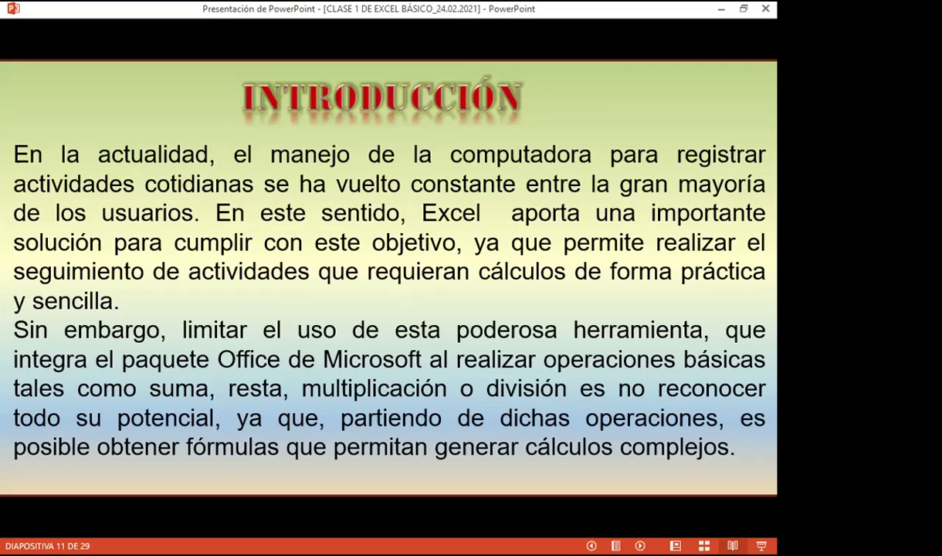
Step: Advance to slide 12, Conceptos generales de Excel 2013, on workbooks and .xlsx
key("Right")
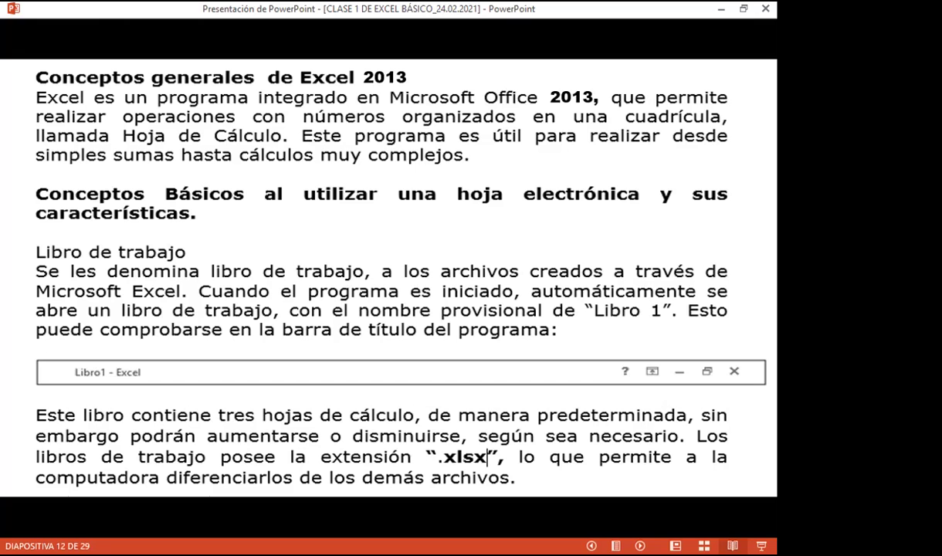
Step: Advance the slideshow to slide 13, Hoja de Cálculo
key("Right")
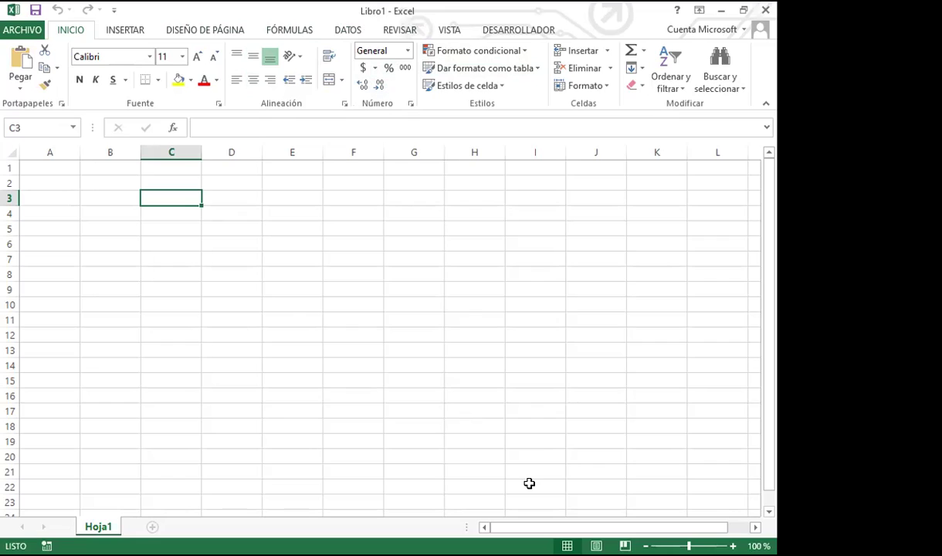
left_click(61, 165)
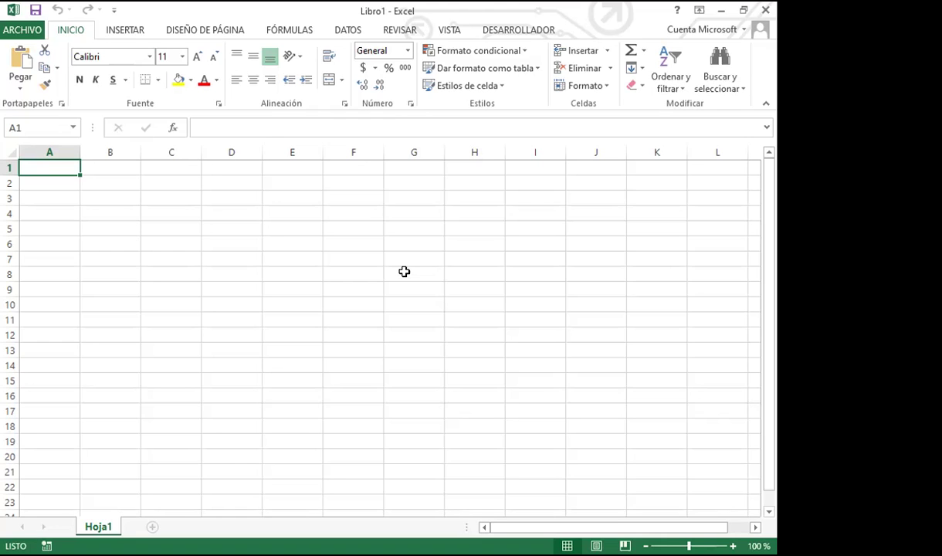
Step: Jump to row 1048576, then to column XFD, reaching cell XFD1048576
key("ctrl+Down")
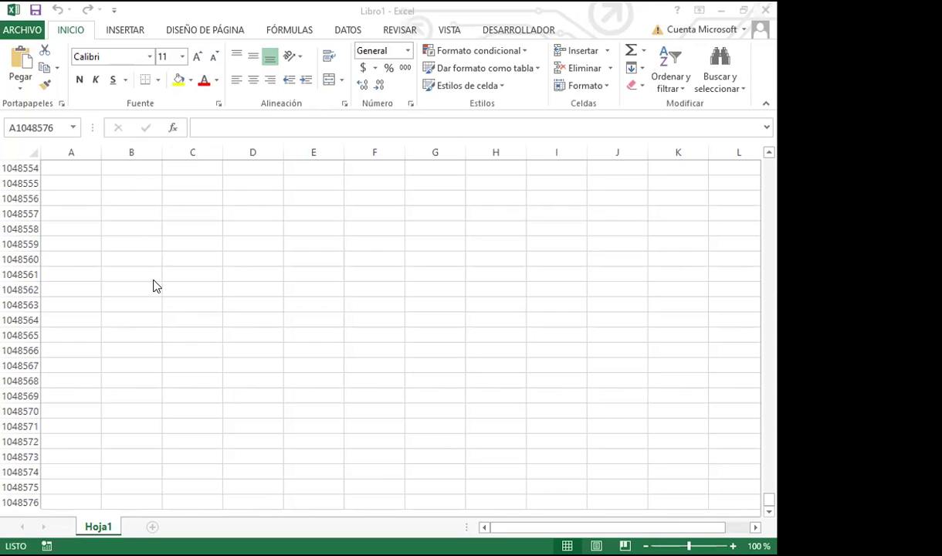
key("ctrl+Right")
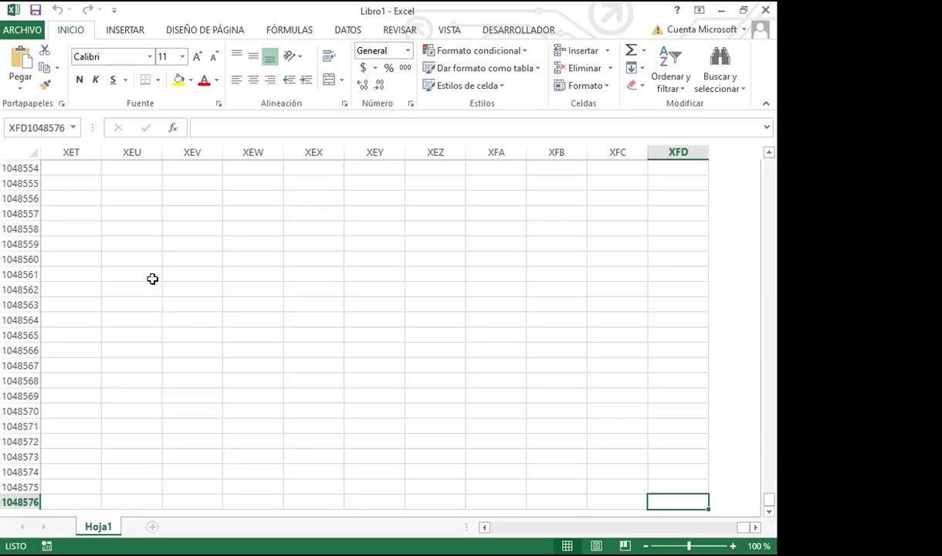
Step: Return from the last row to cell A1 and display the ribbon KeyTips
key("ctrl+Left")
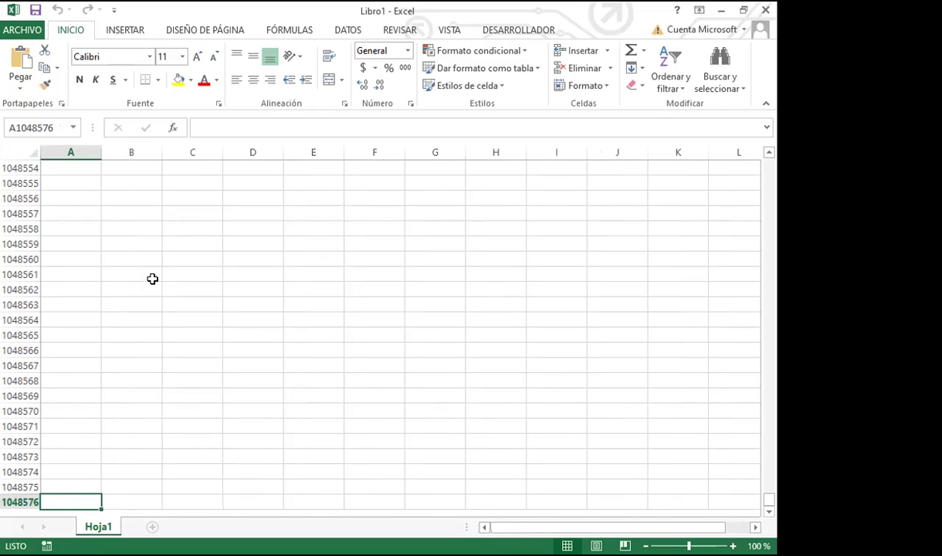
key("ctrl+Up")
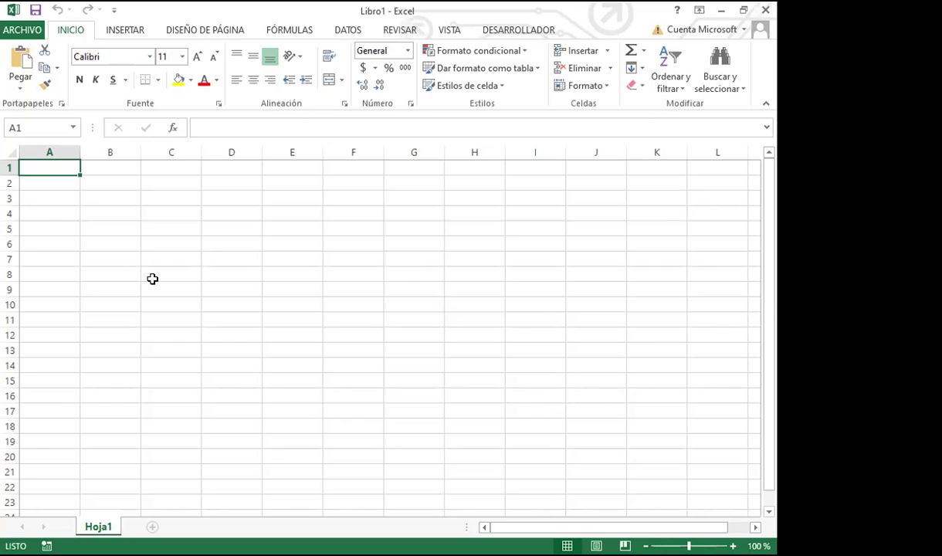
key("alt")
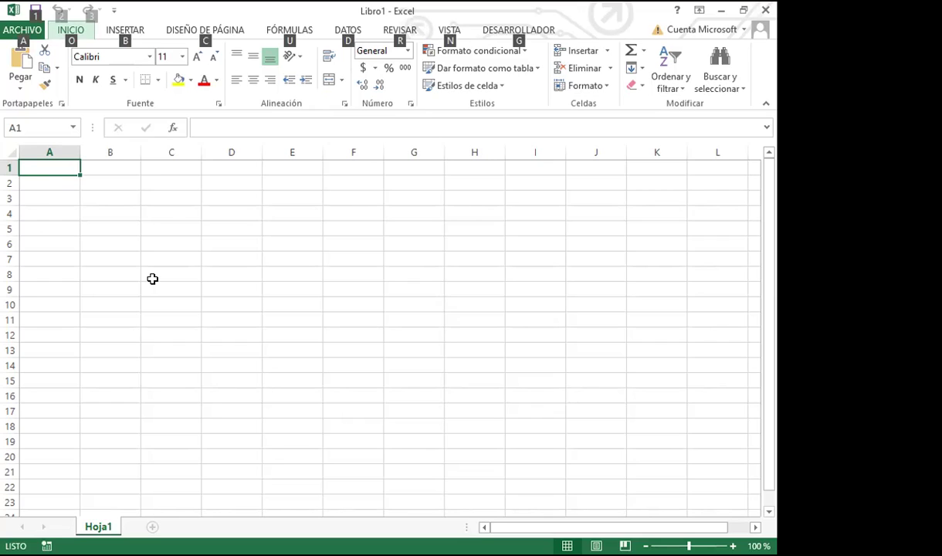
Step: Toggle the ribbon KeyTips off and on, then open the Open page with Ctrl+O
key("alt")
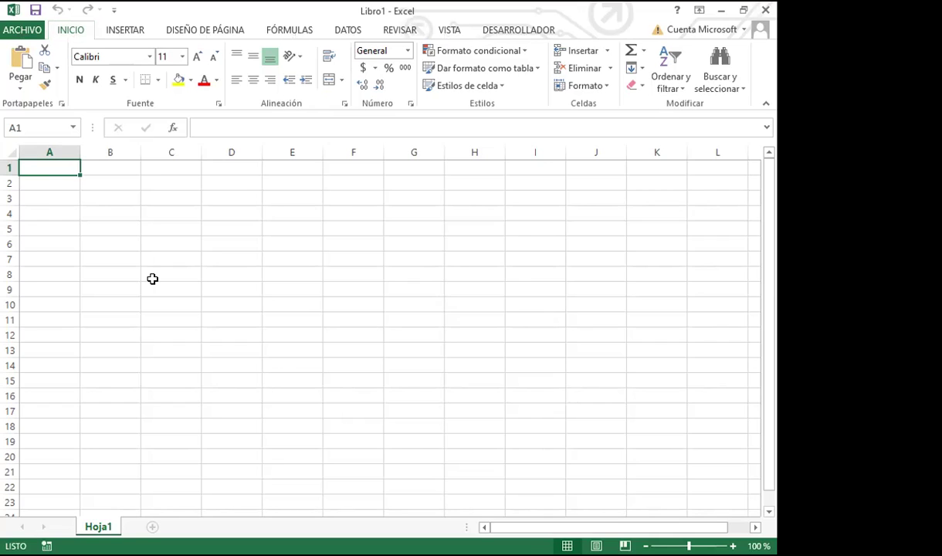
key("alt")
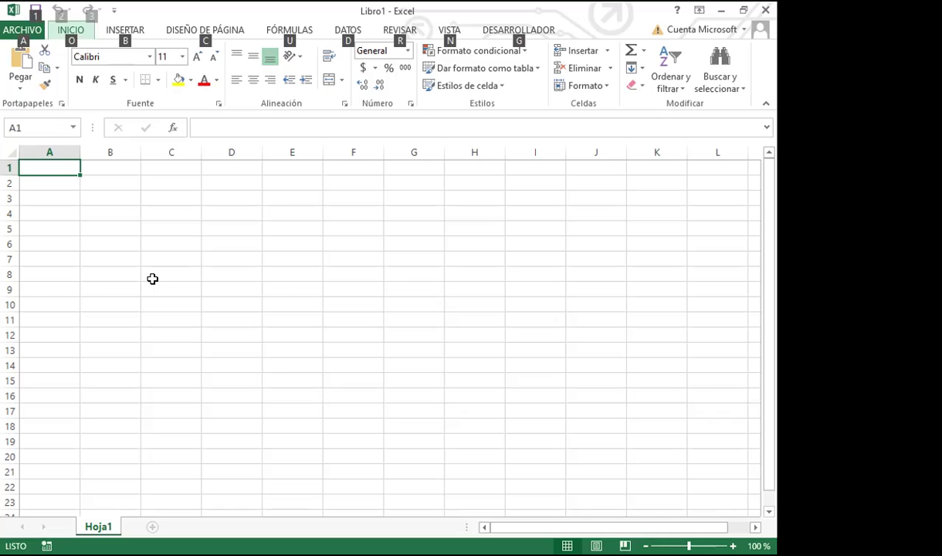
key("alt")
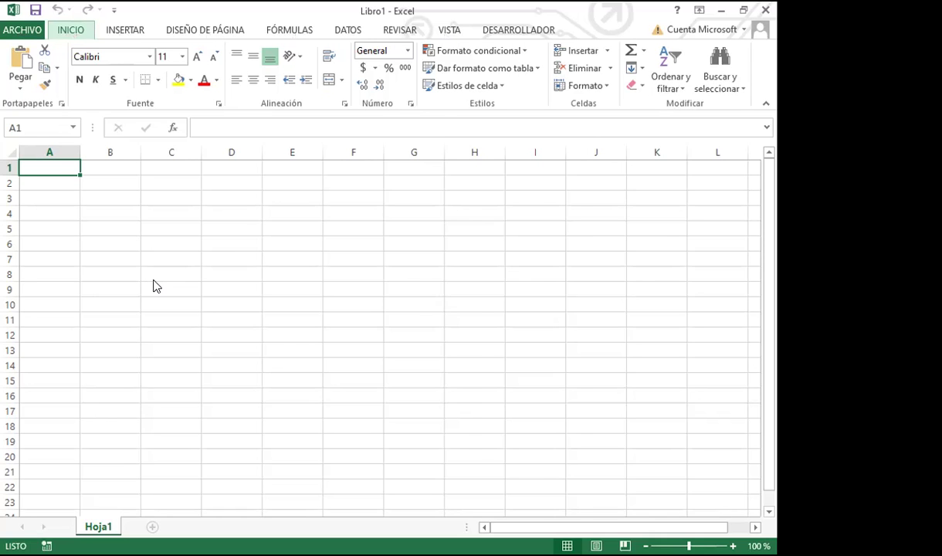
key("ctrl+o")
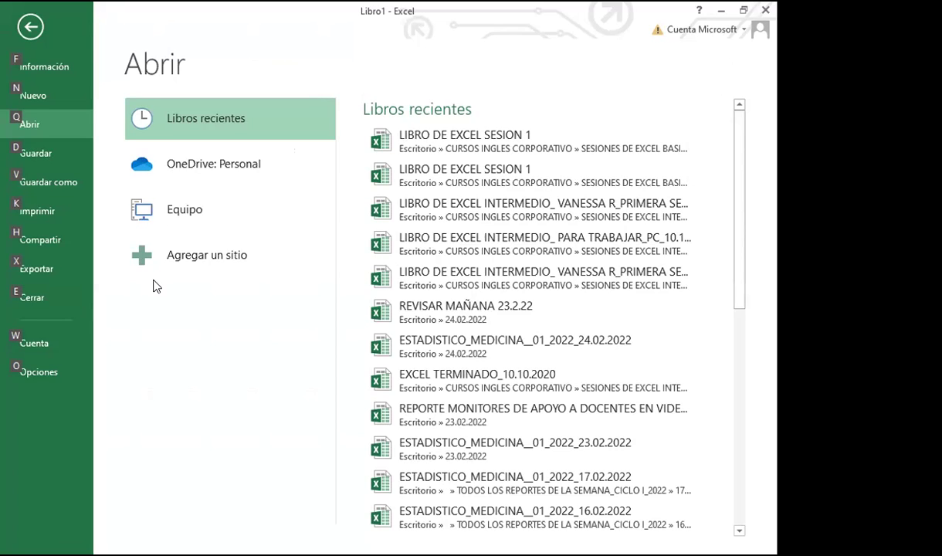
Step: Using KeyTips, go to Guardar como, choose Equipo, and open the folder browser
key("v")
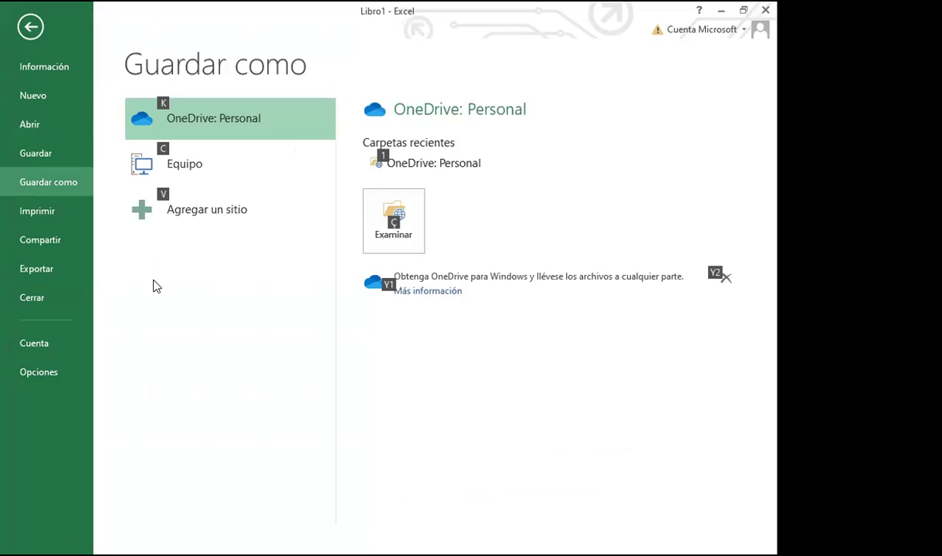
key("c")
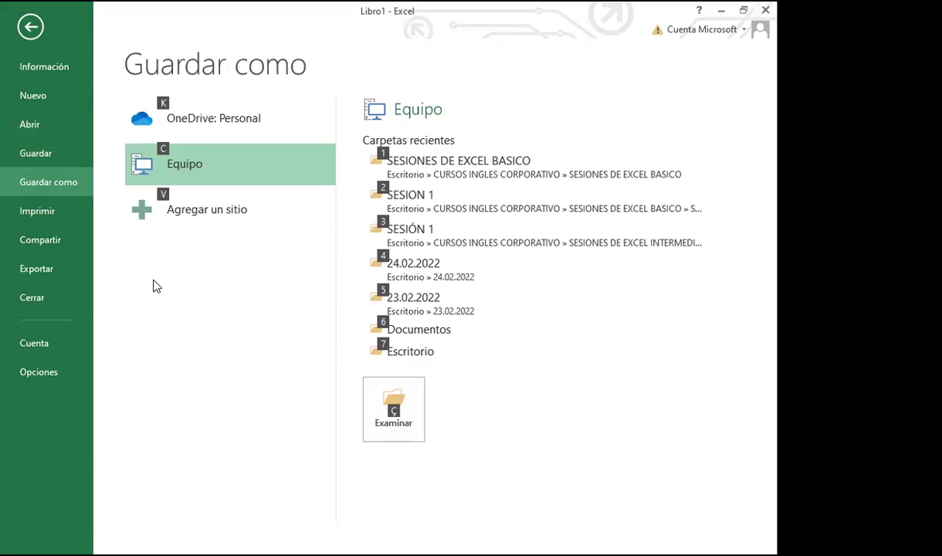
key("ccedilla")
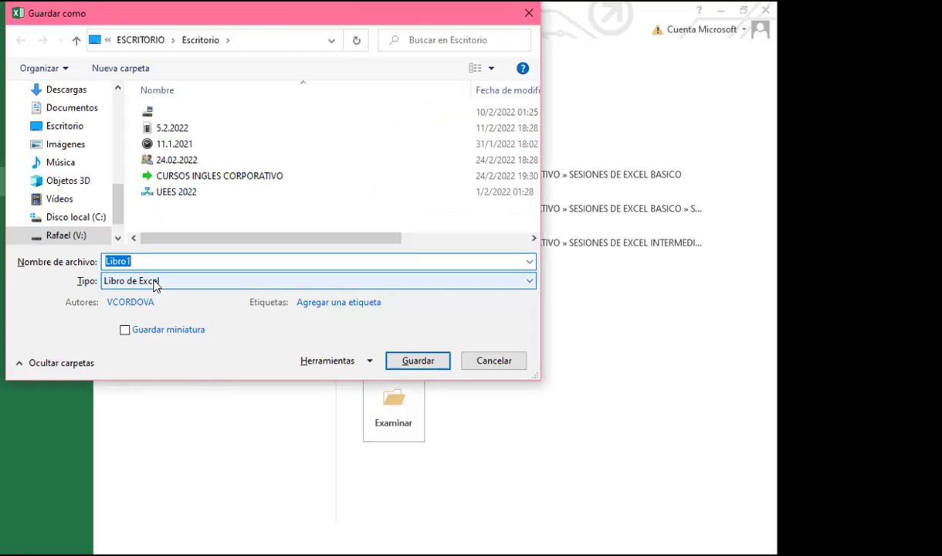
Step: Save the blank workbook to the desktop under the student's full name
type("VANESSA RODRIGUEZ")
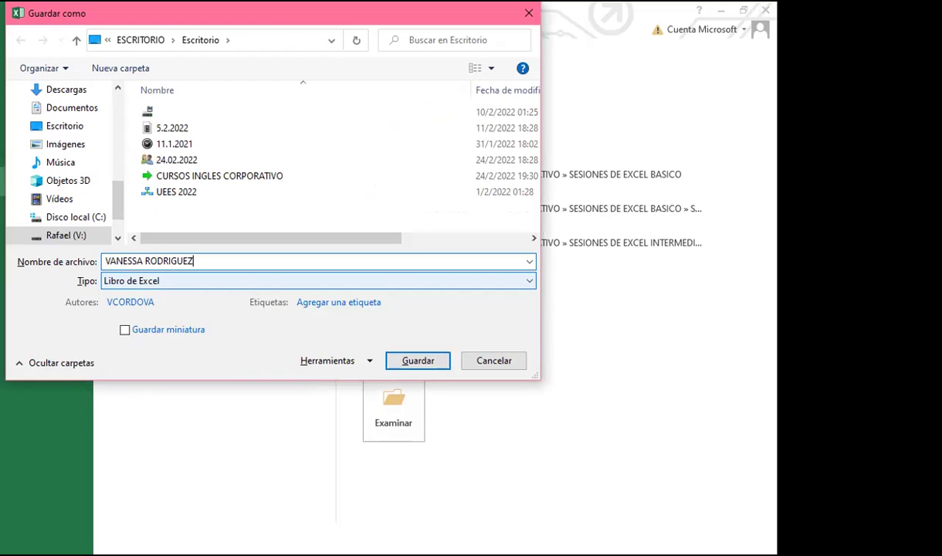
key("Return")
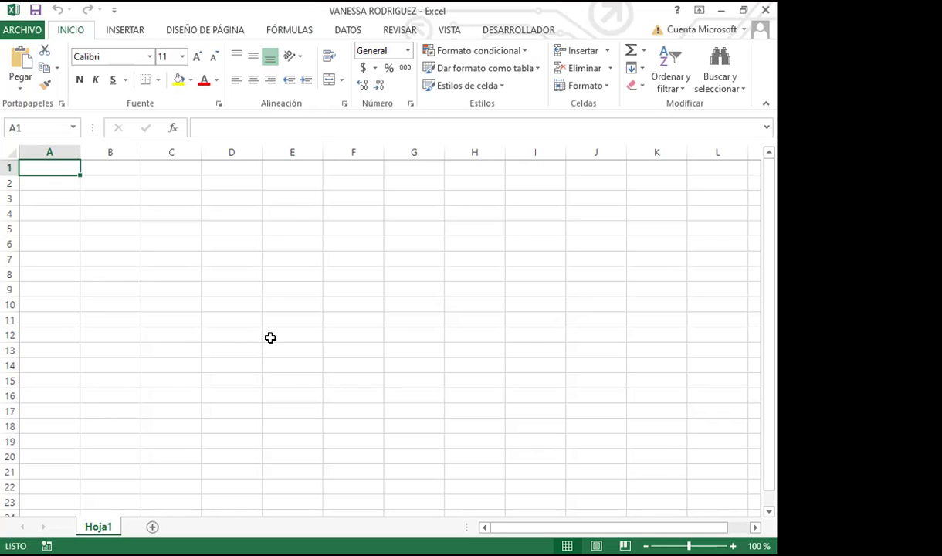
Step: Open the ARCHIVO Información page showing the 7.47KB size and creation and modification times
left_click(15, 33)
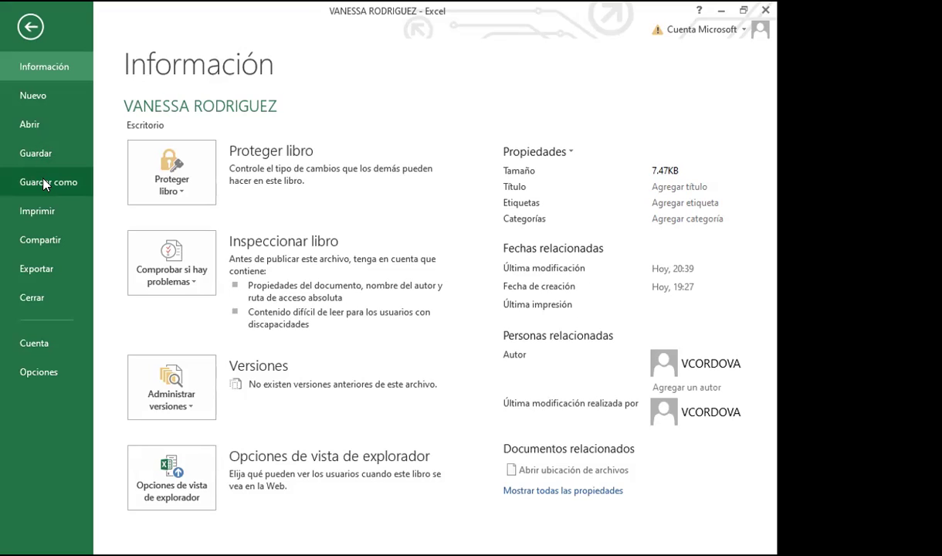
Step: Leave backstage for the empty Hoja1 sheet and call up the ribbon KeyTips
left_click(32, 27)
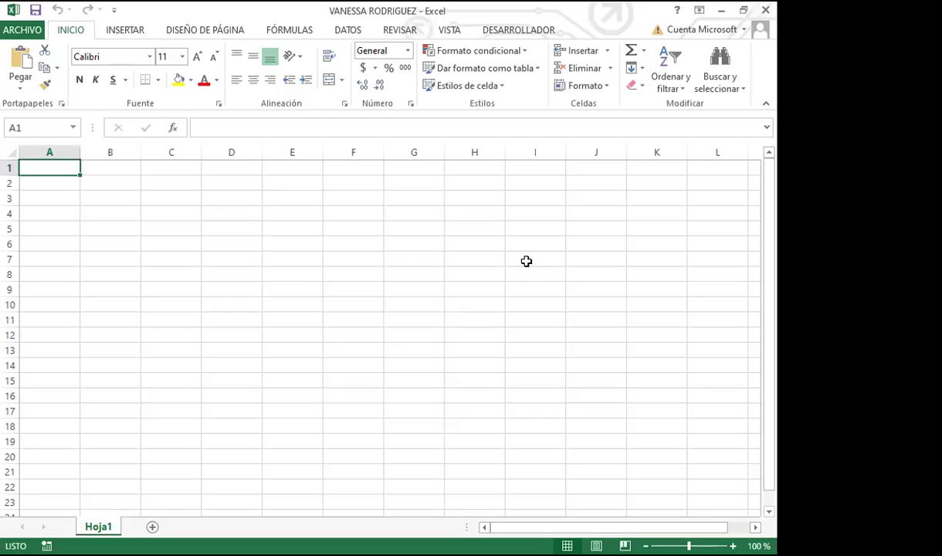
key("alt")
Step: Open ARCHIVO with Alt+A and reach Guardar como with Equipo and Escritorio selected
key("Escape")
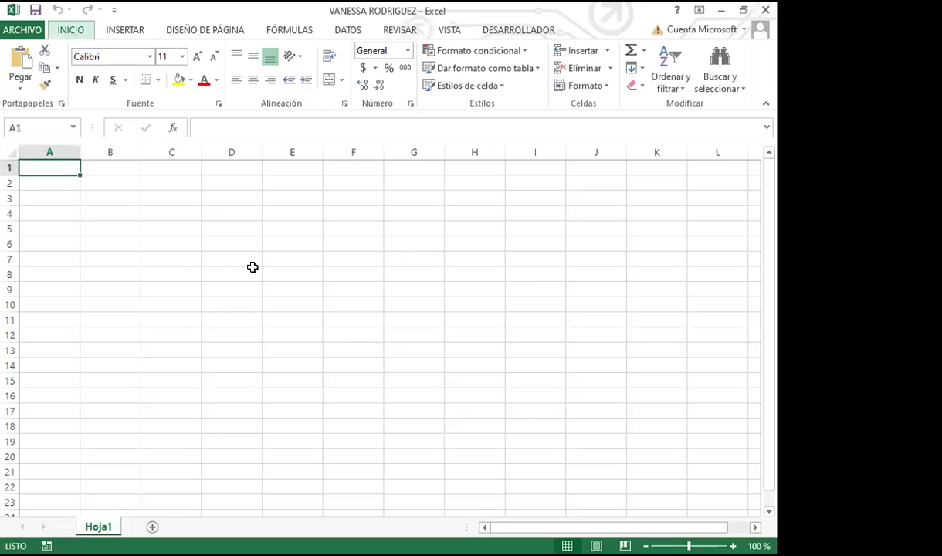
key("alt+a")
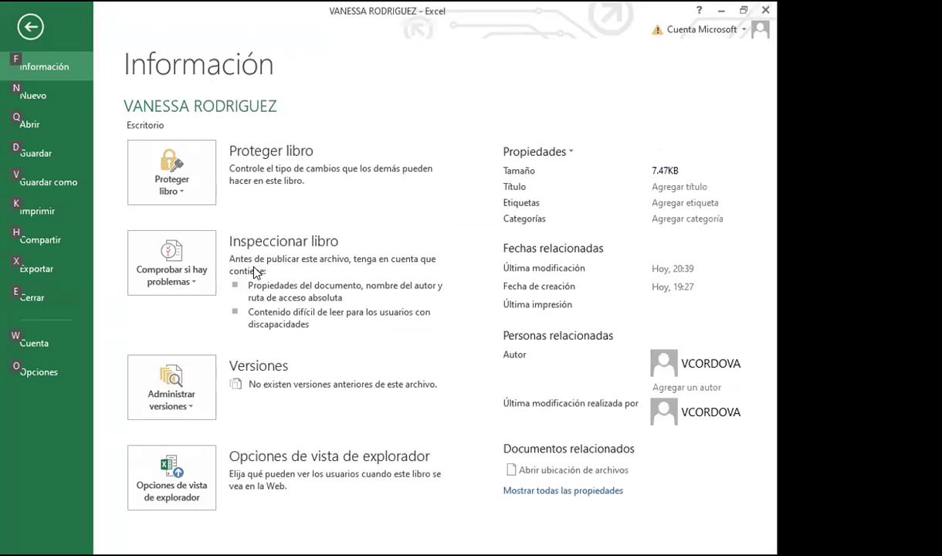
key("v")
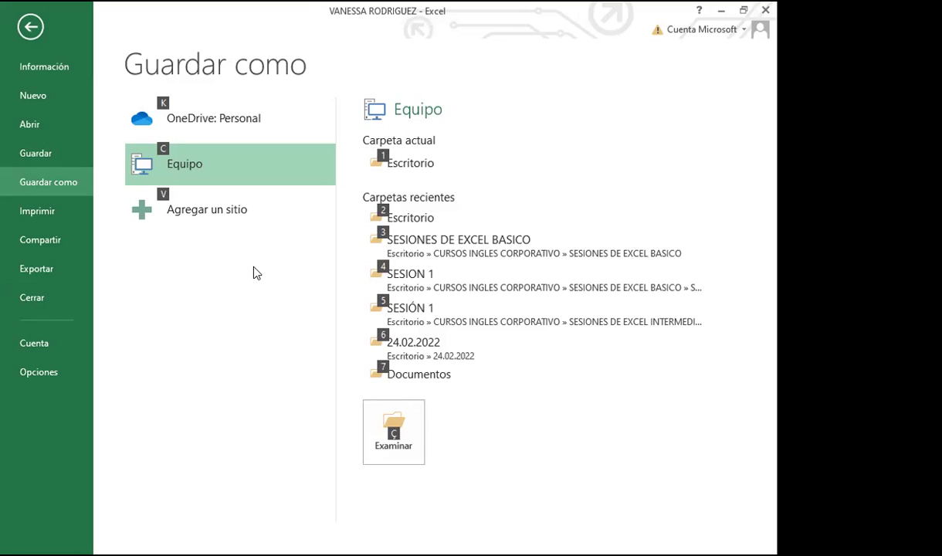
key("Escape")
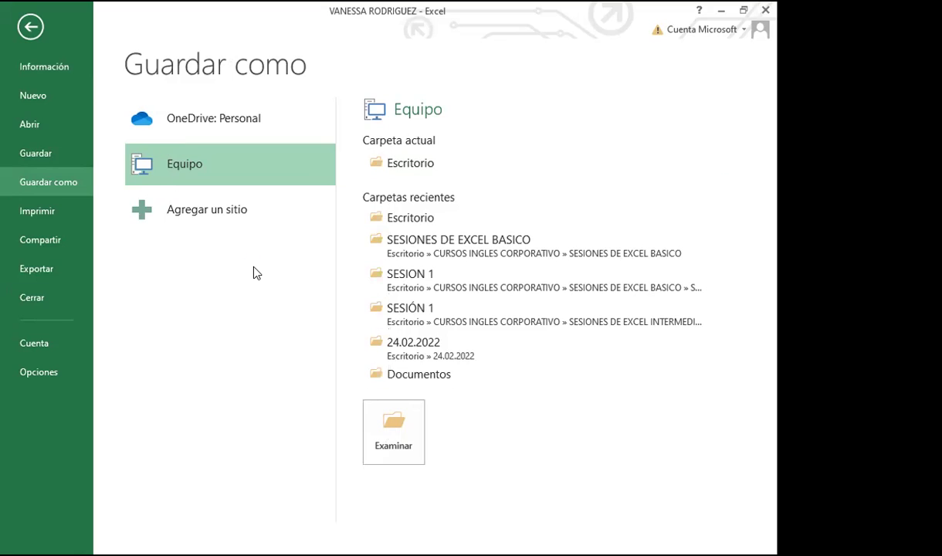
Step: Open the save dialog with F12 and move the folder selection up to Documentos
key("F12")
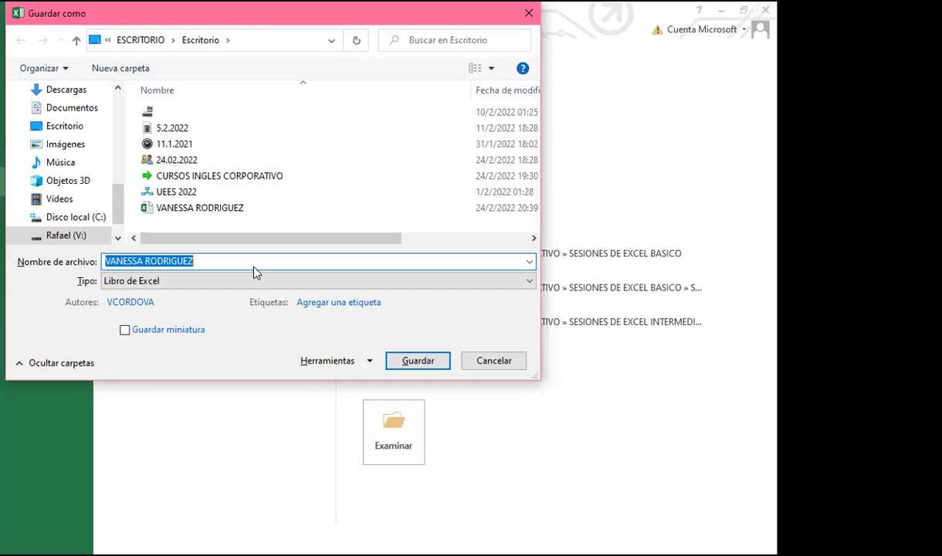
key("Tab")
key("Tab")
key("Tab")
key("Tab")
key("Tab")
key("Tab")
key("Tab")
key("Tab")
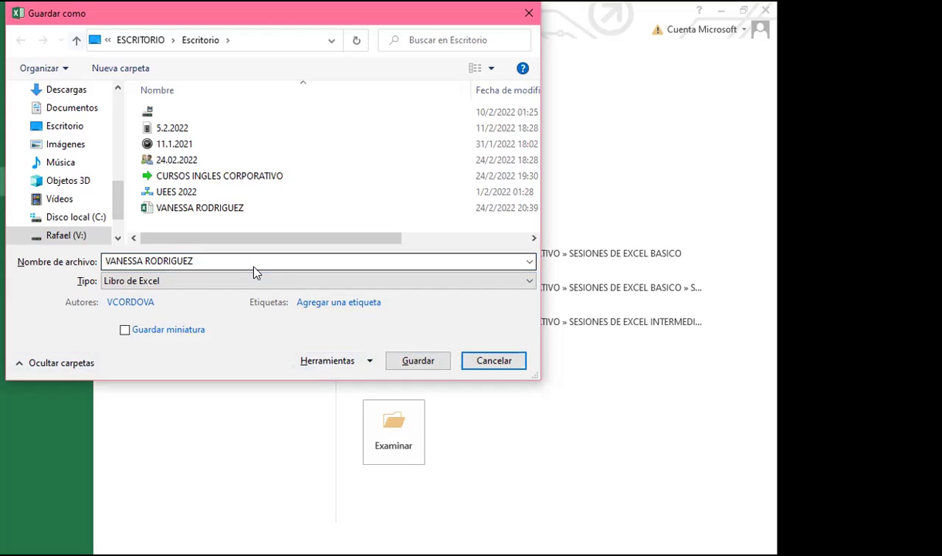
key("Tab")
key("Tab")
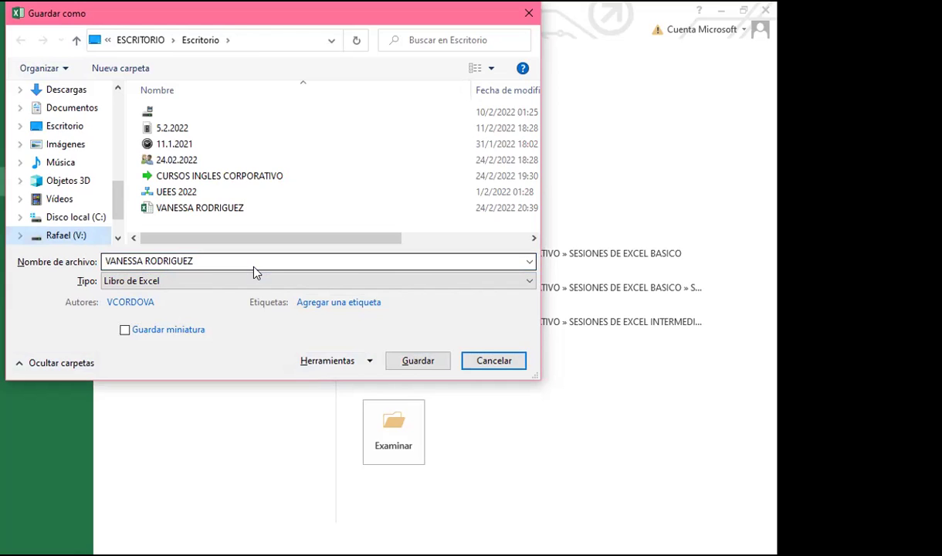
key("Up")
key("Up")
key("Up")
key("Up")
key("Up")
key("Up")
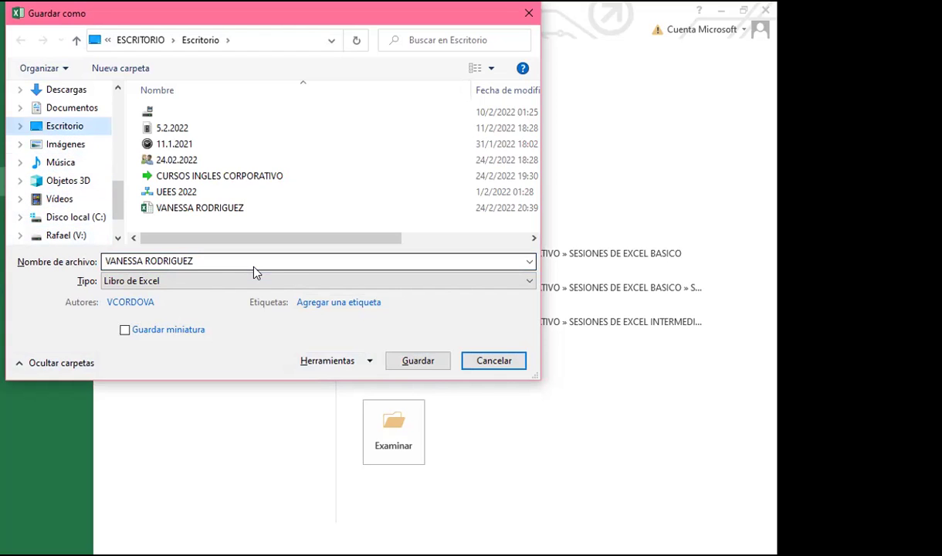
key("Up")
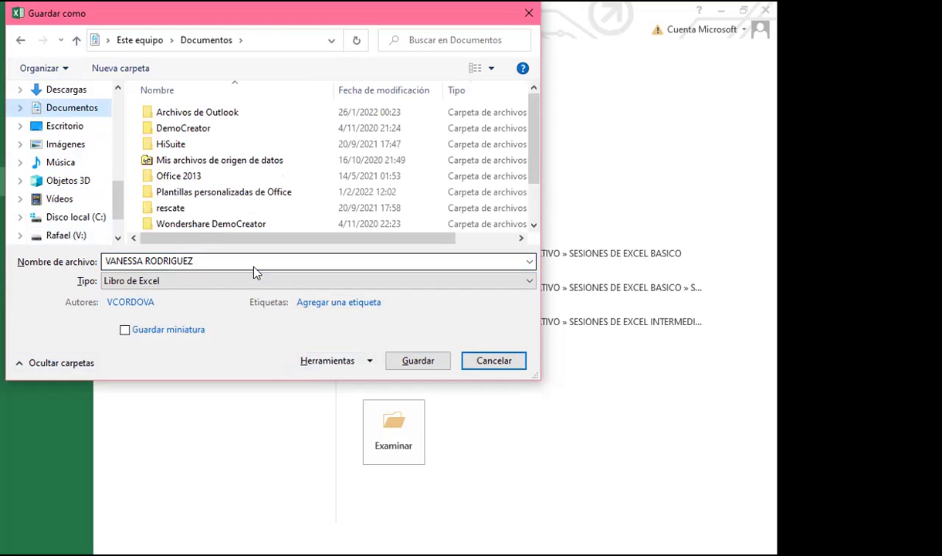
Step: Close the Save As dialog without saving and return from backstage to empty Hoja1
key("Tab")
key("Tab")
key("Tab")
key("Tab")
key("Tab")
key("Tab")
key("Tab")
key("Tab")
key("Tab")
key("Tab")
key("Tab")
key("Tab")
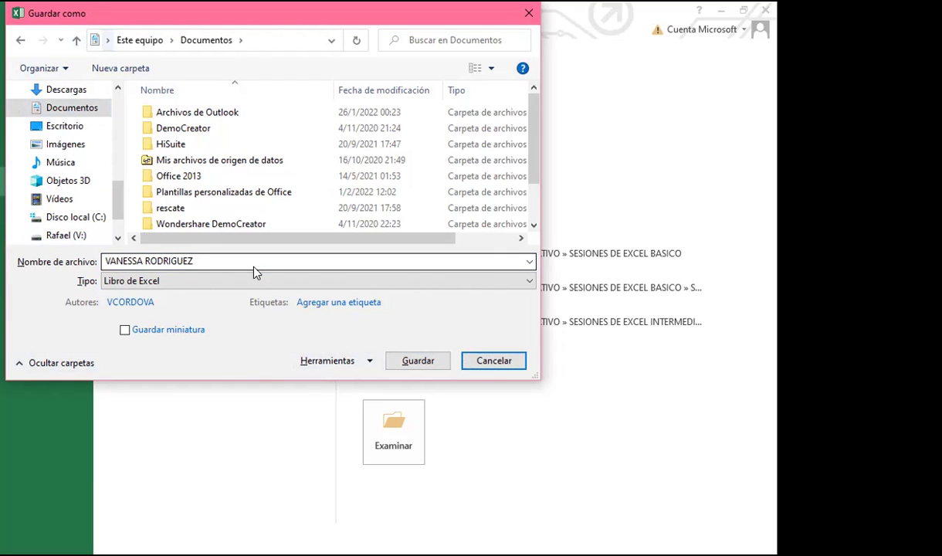
key("Tab")
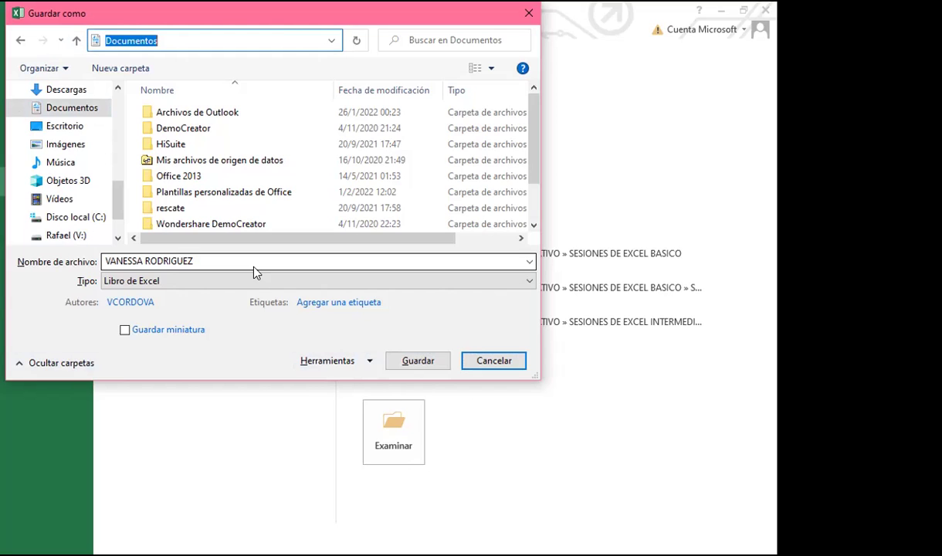
key("Tab")
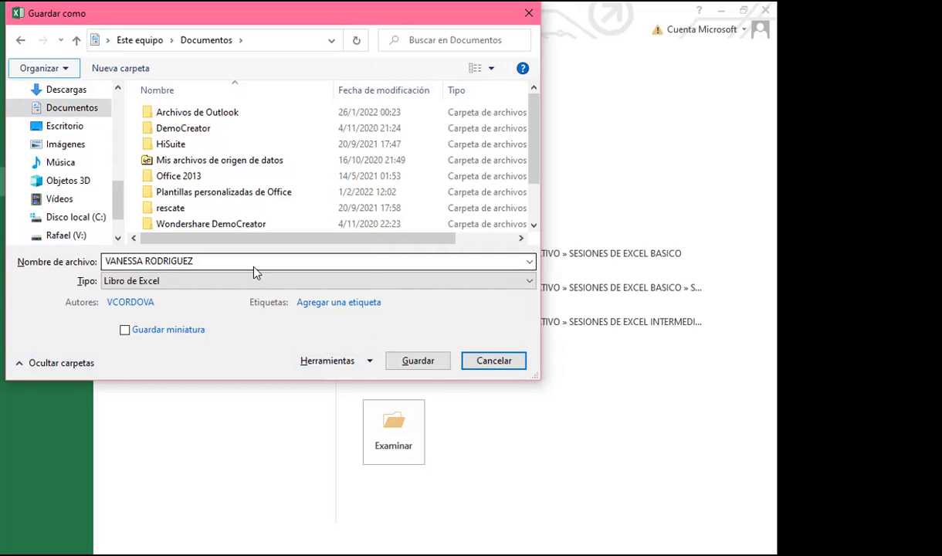
left_click(529, 14)
left_click(31, 27)
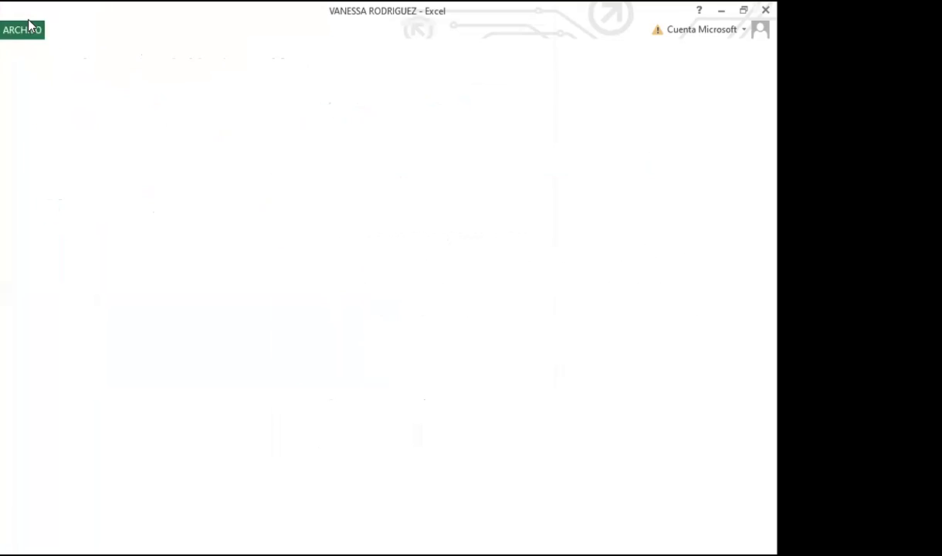
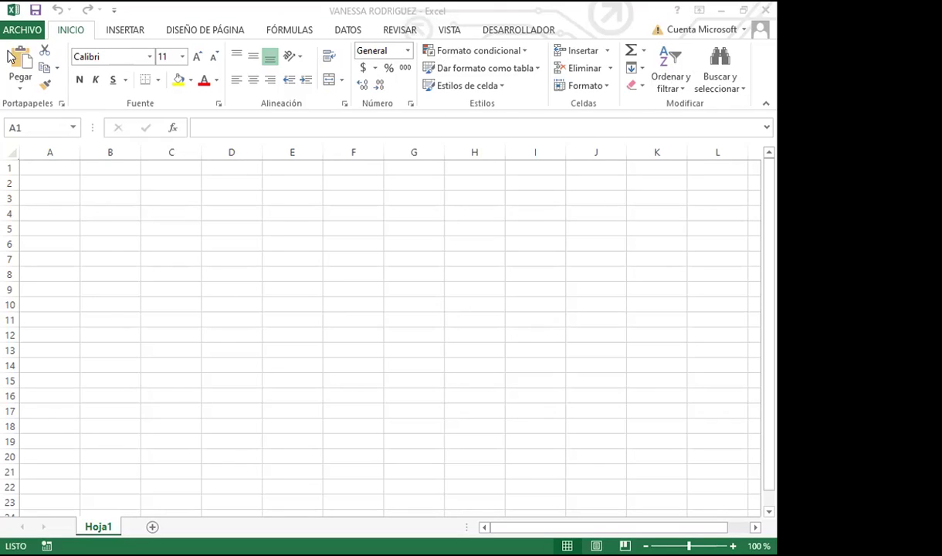
Step: Move the Quick Access Toolbar below the ribbon, then back above it
left_click(113, 13)
left_click(114, 10)
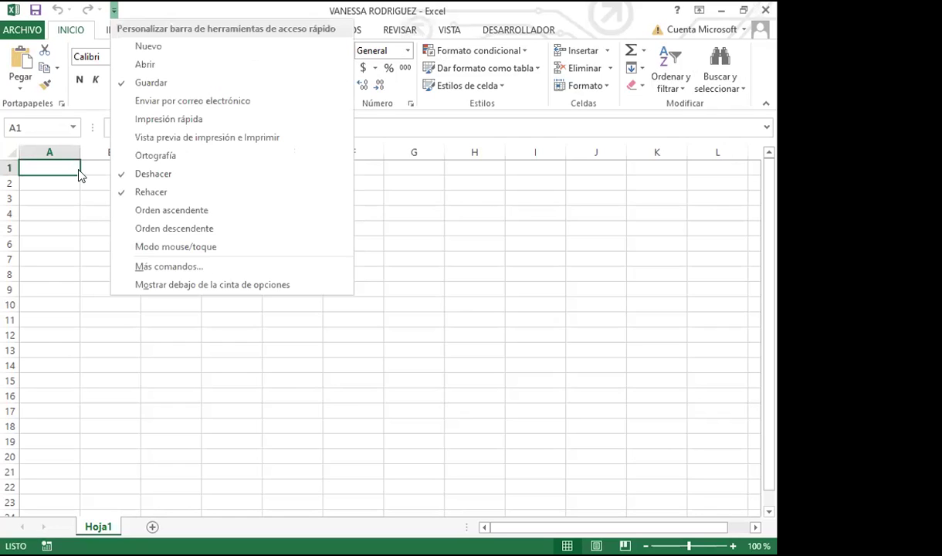
left_click(155, 285)
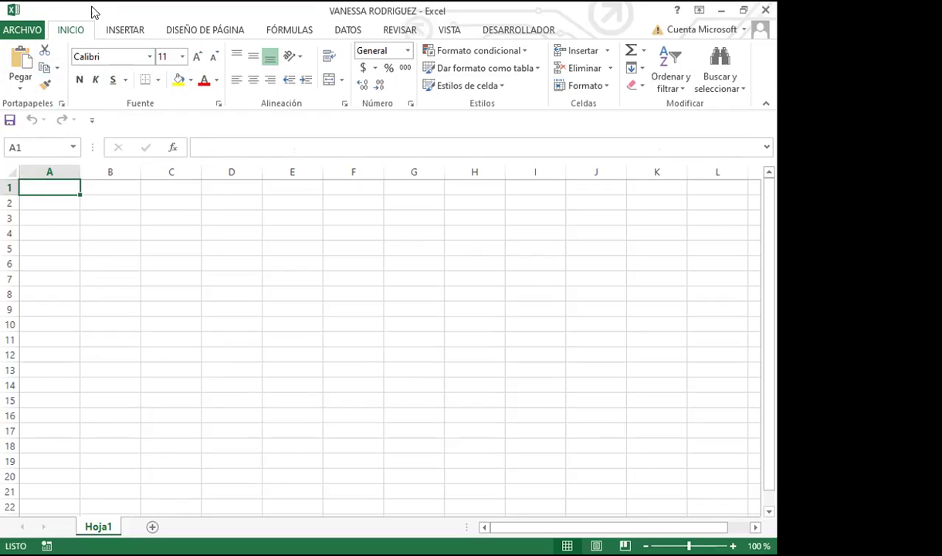
left_click(92, 122)
left_click(141, 395)
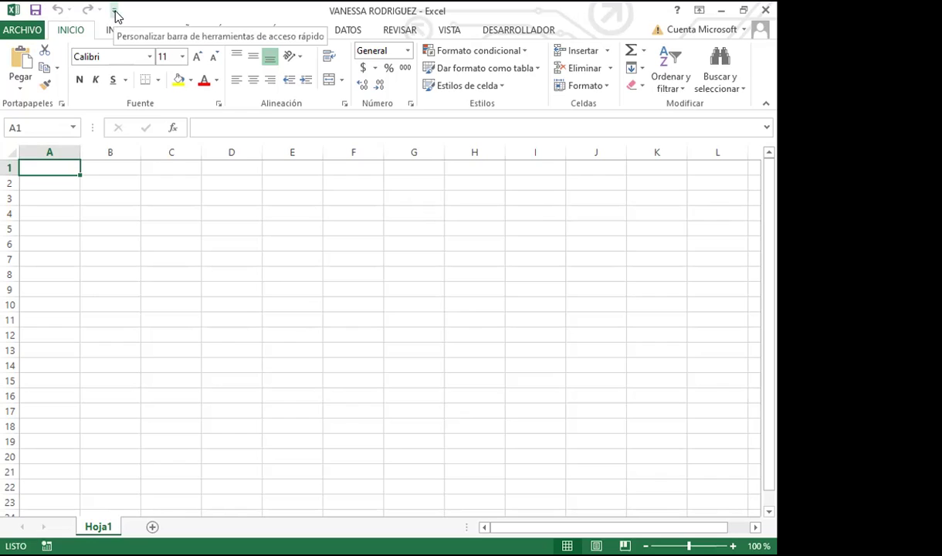
Step: Add Nuevo, Abrir and Vista previa de impresión e Imprimir to the Quick Access Toolbar
left_click(115, 13)
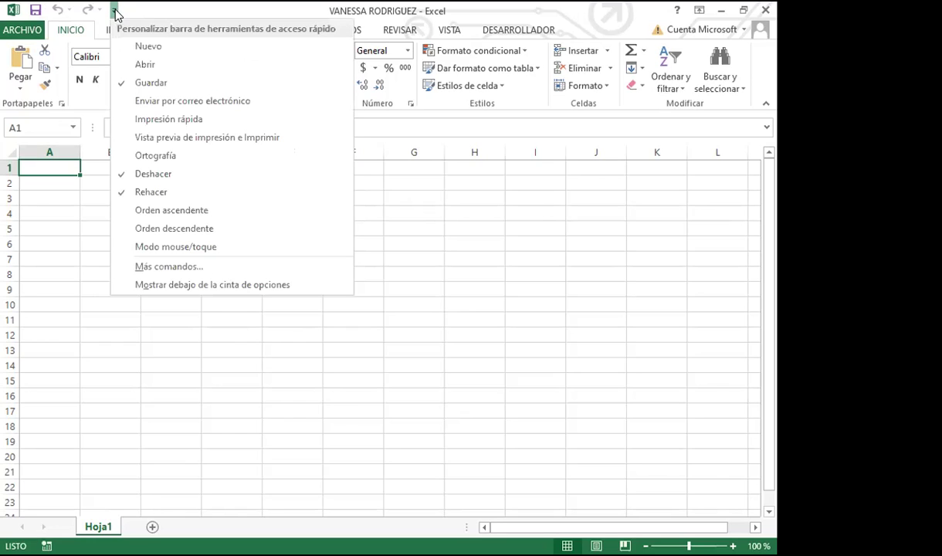
left_click(148, 46)
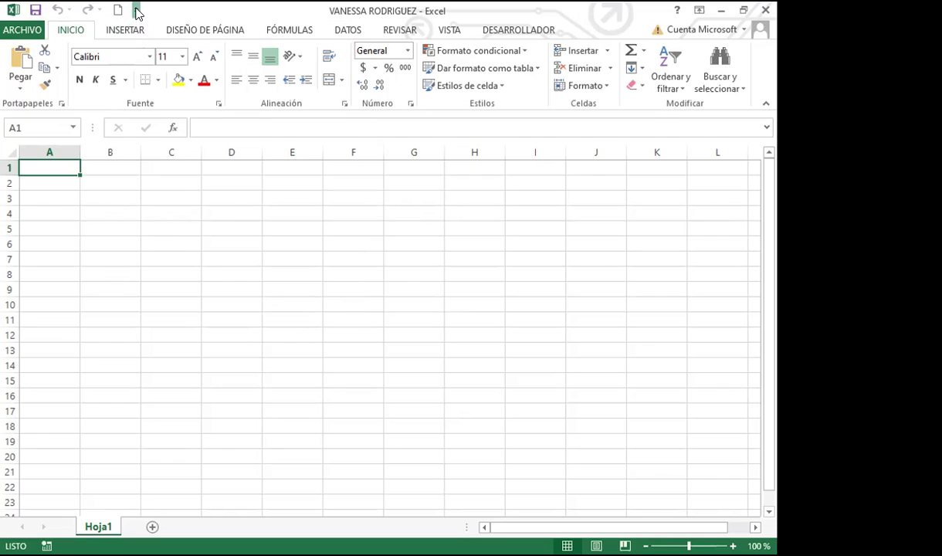
left_click(136, 11)
left_click(162, 67)
left_click(158, 10)
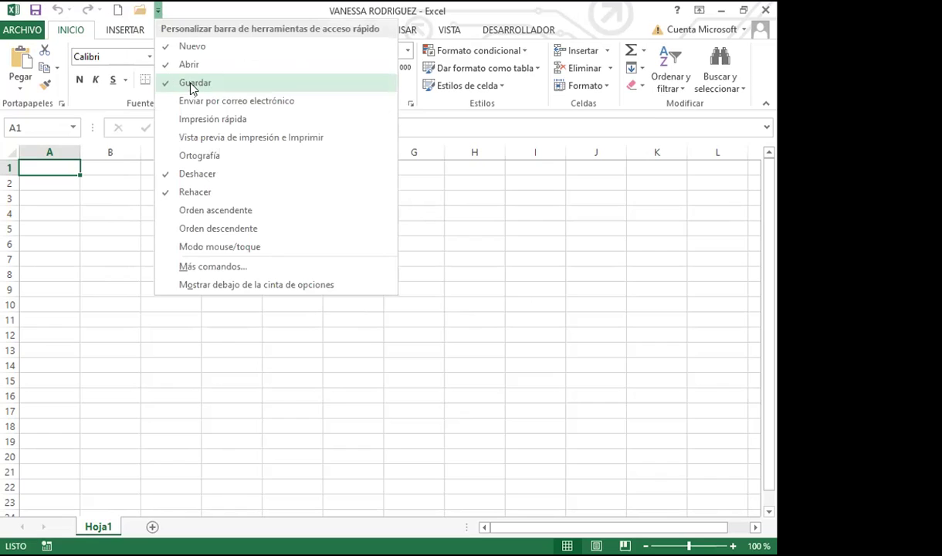
left_click(241, 138)
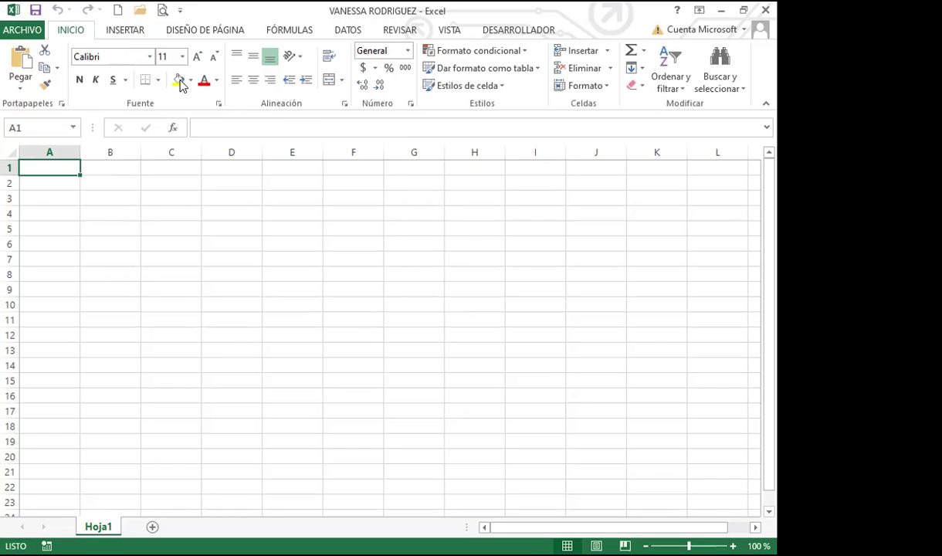
left_click(180, 11)
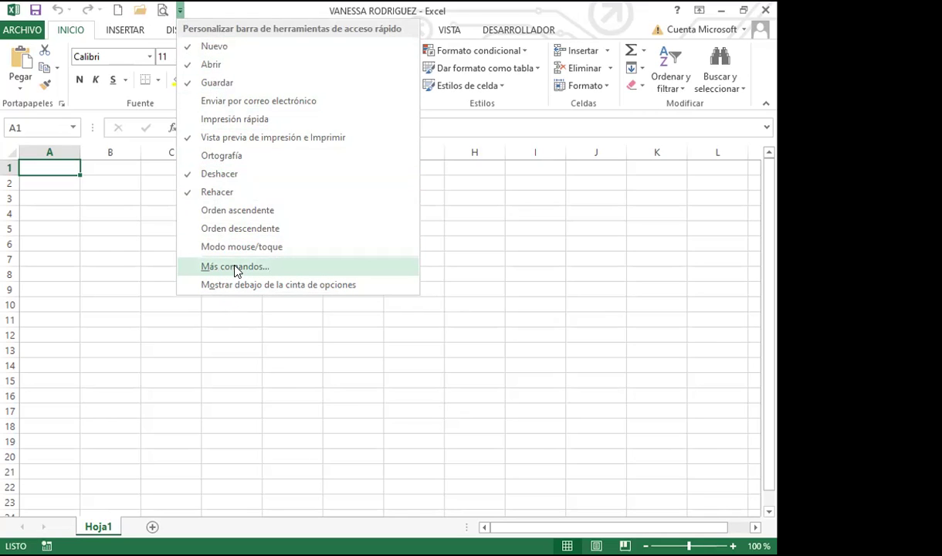
left_click(236, 267)
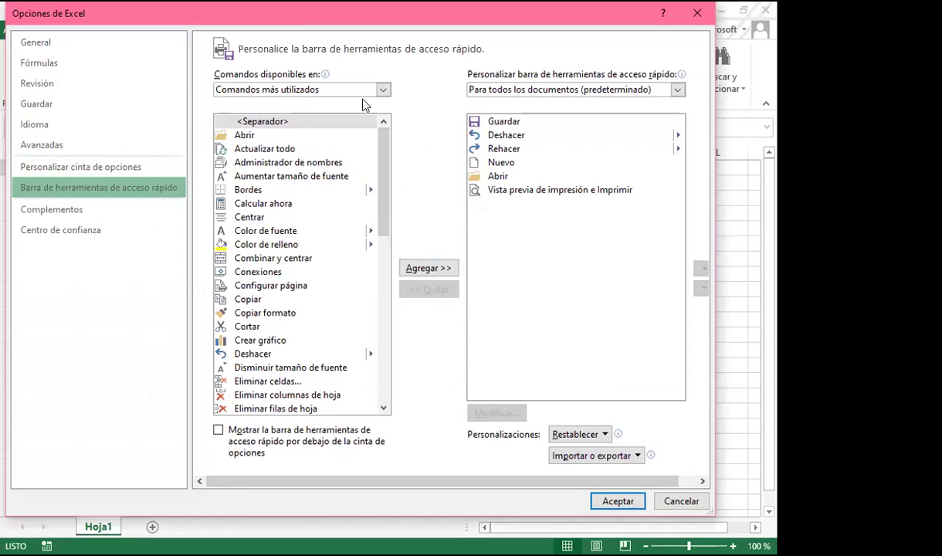
left_click(383, 89)
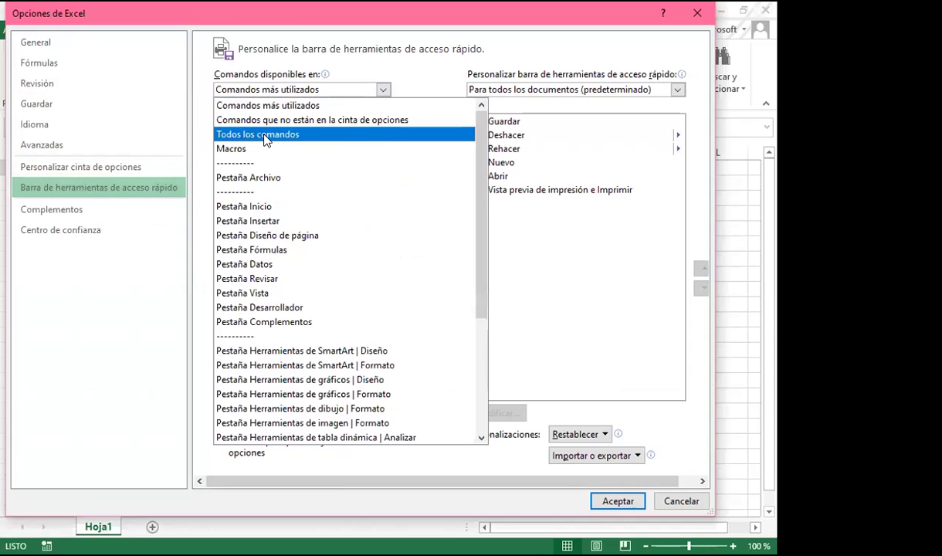
left_click(264, 136)
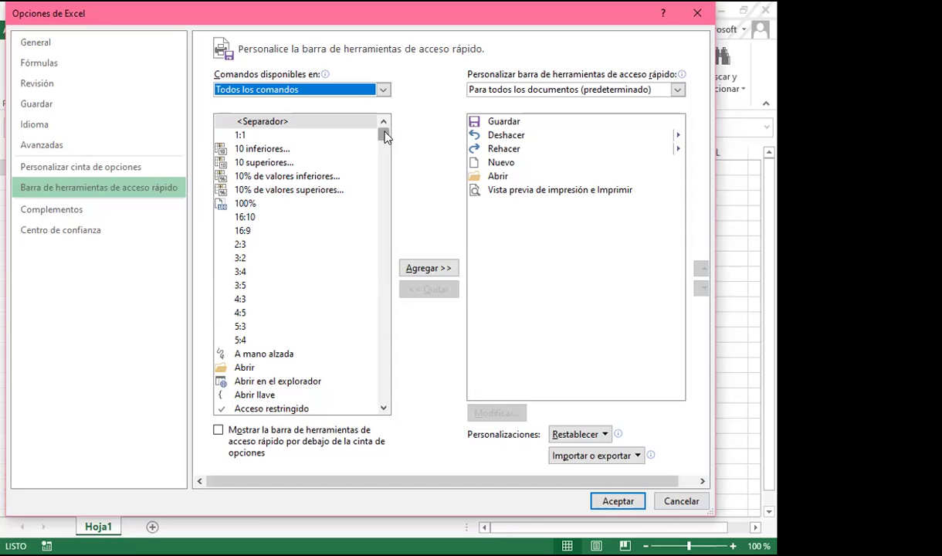
left_click_drag(384, 136, 386, 310)
scroll(270, 363, "down", 2)
scroll(270, 362, "down", 3)
scroll(272, 362, "down", 7)
scroll(272, 359, "up", 4)
scroll(272, 354, "up", 8)
scroll(272, 347, "up", 6)
scroll(270, 333, "up", 6)
scroll(271, 331, "up", 5)
scroll(271, 324, "up", 6)
scroll(270, 325, "up", 7)
scroll(270, 323, "up", 4)
scroll(272, 321, "up", 3)
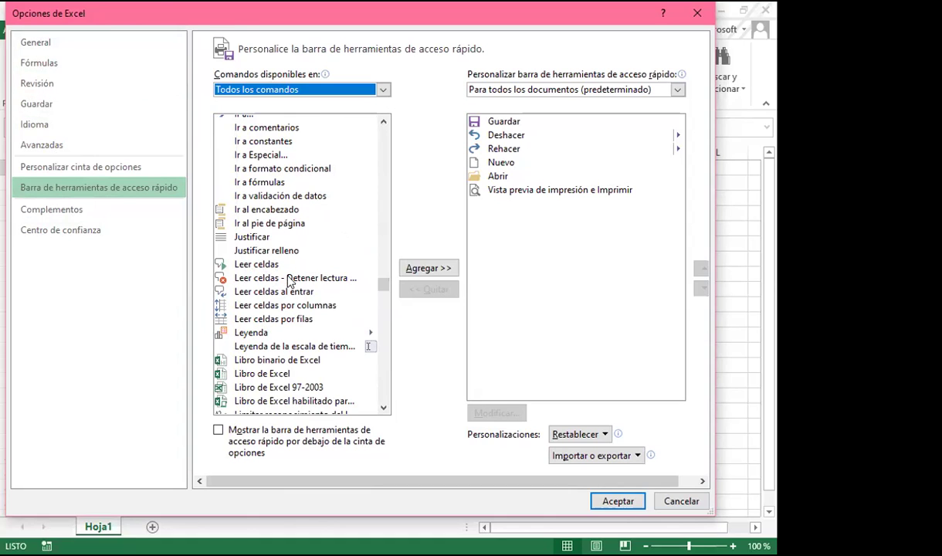
scroll(315, 287, "up", 3)
scroll(313, 290, "up", 8)
scroll(313, 291, "up", 8)
scroll(309, 282, "up", 7)
scroll(309, 282, "up", 10)
scroll(305, 282, "up", 7)
scroll(293, 348, "down", 4)
scroll(272, 336, "down", 2)
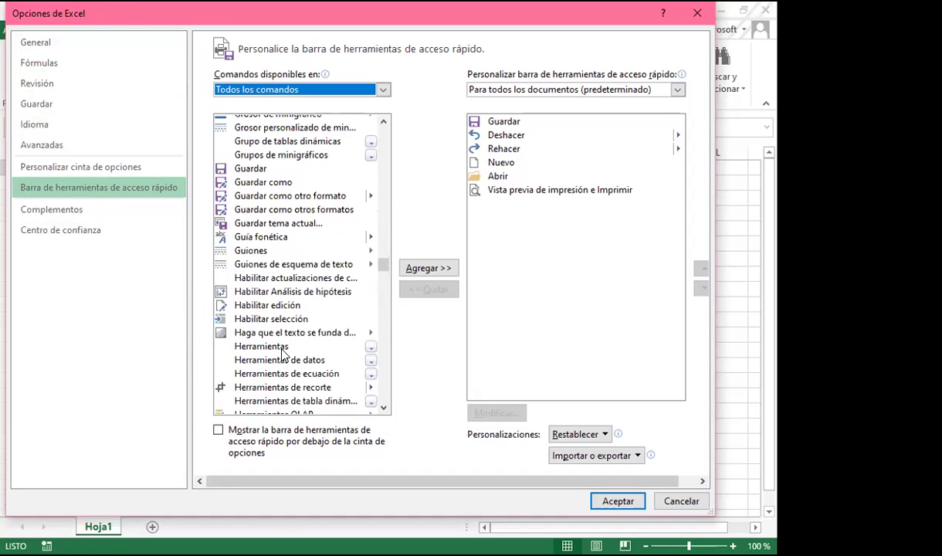
scroll(258, 343, "down", 1)
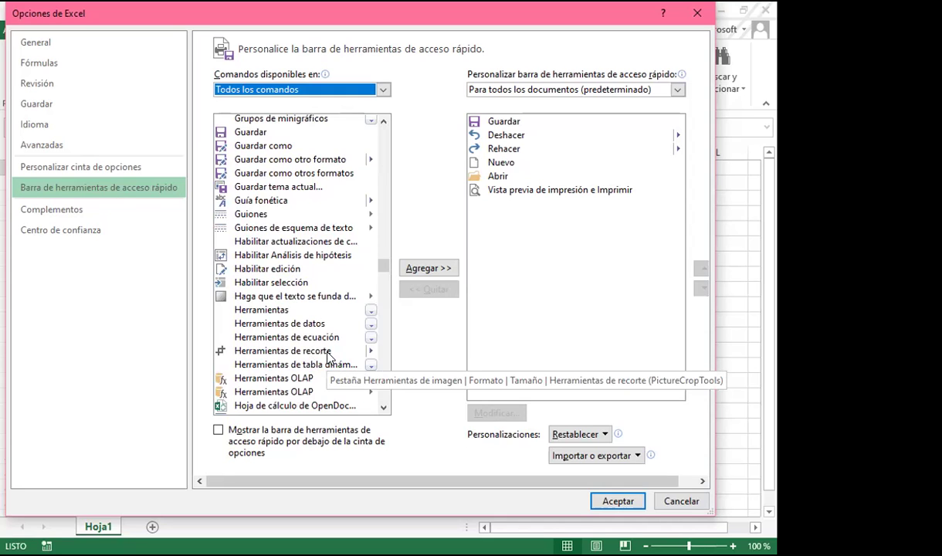
left_click(700, 14)
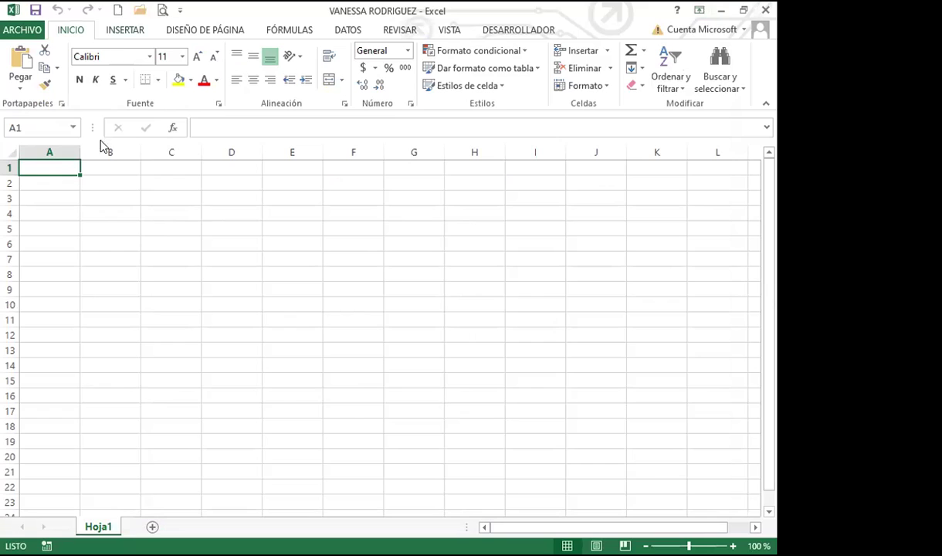
Step: Add Captura from Insertar > Ilustraciones to the Quick Access Toolbar, then return to INICIO
left_click(126, 30)
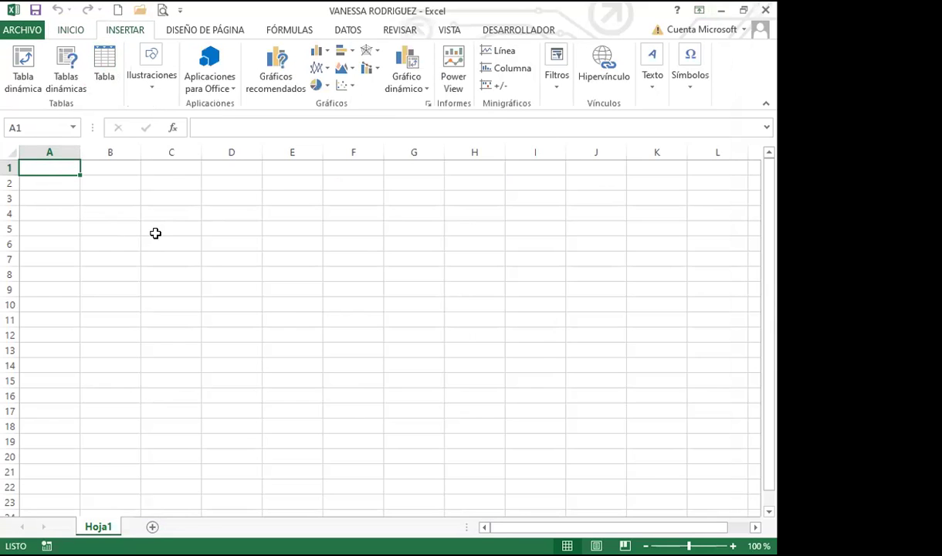
left_click(154, 94)
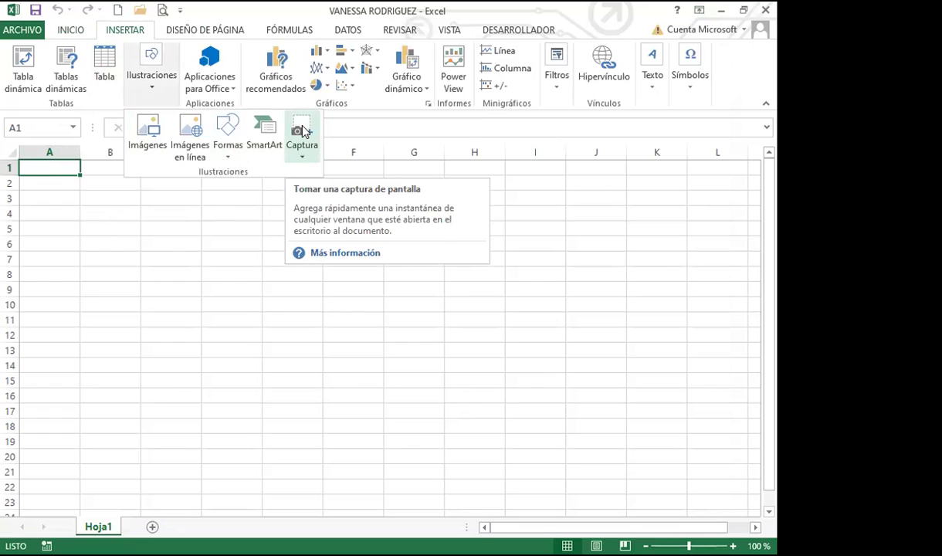
right_click(303, 131)
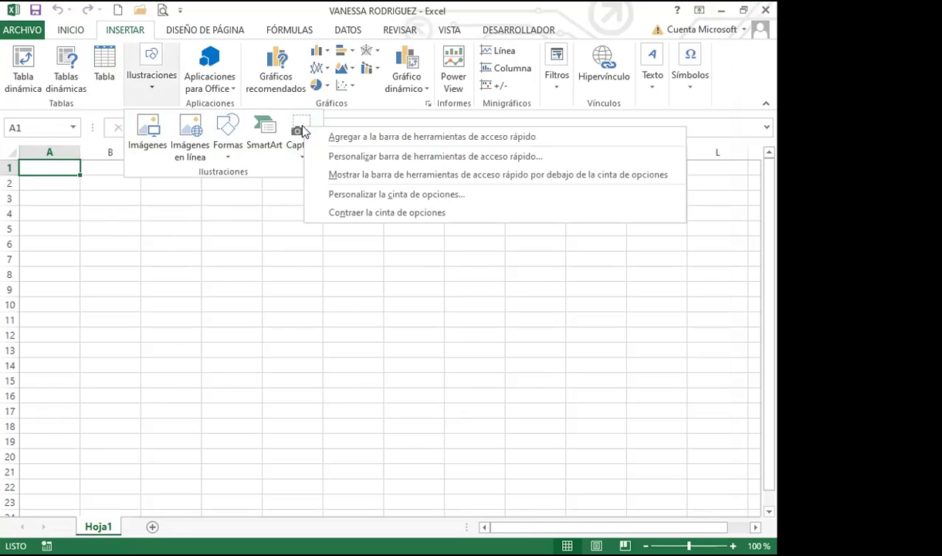
left_click(357, 139)
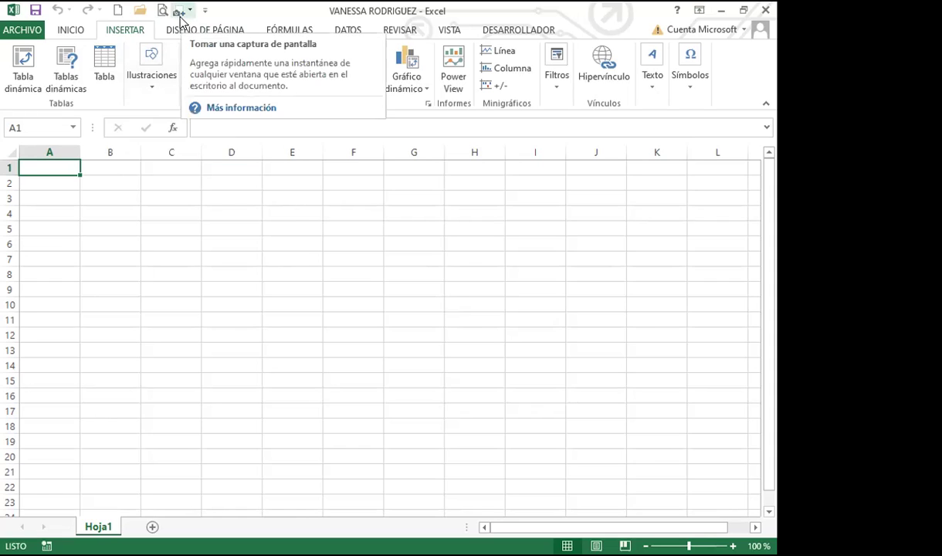
left_click(78, 34)
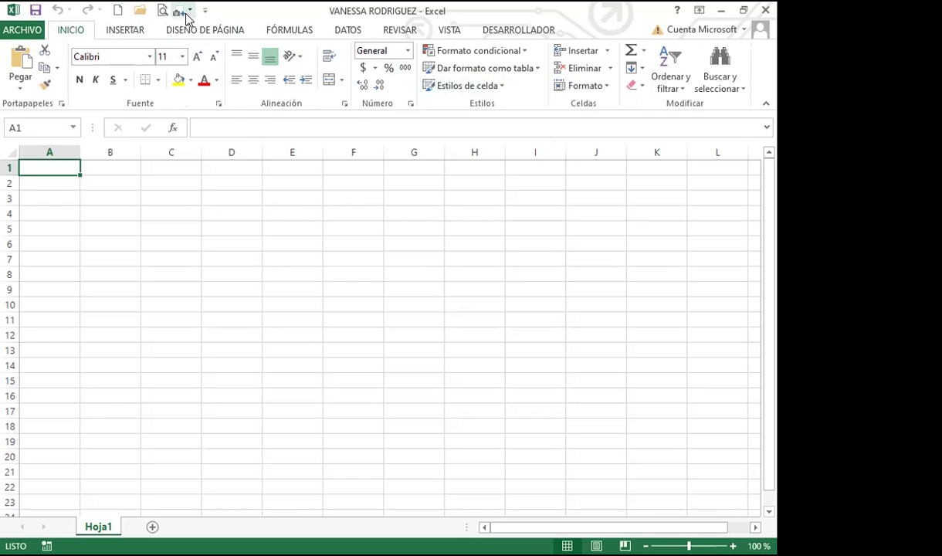
Step: On the DATOS tab, bring up Filtro's context menu and dismiss it without adding Filtro
left_click(278, 31)
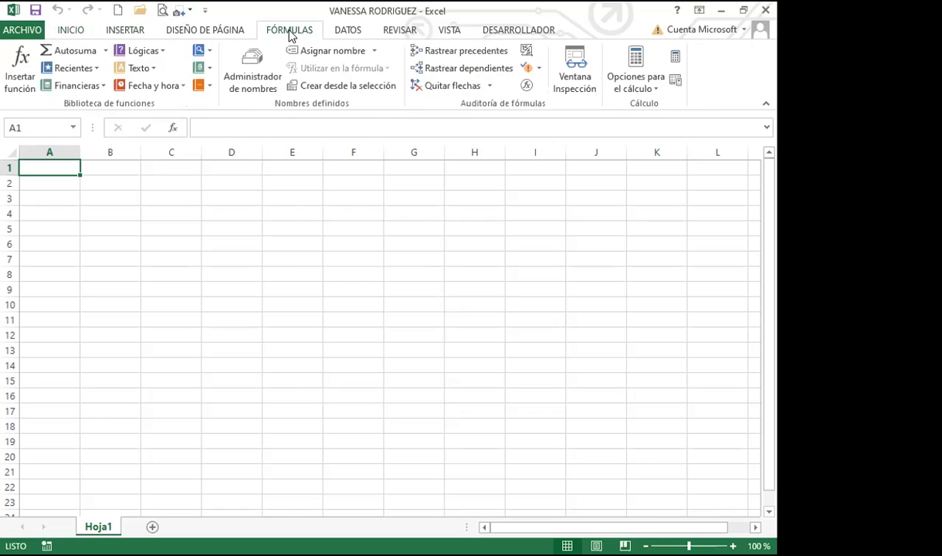
left_click(329, 31)
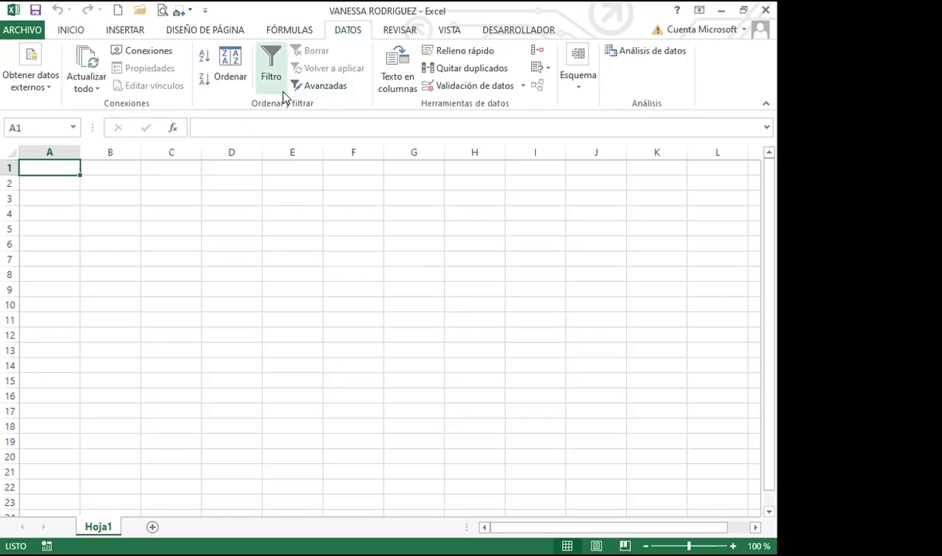
right_click(277, 57)
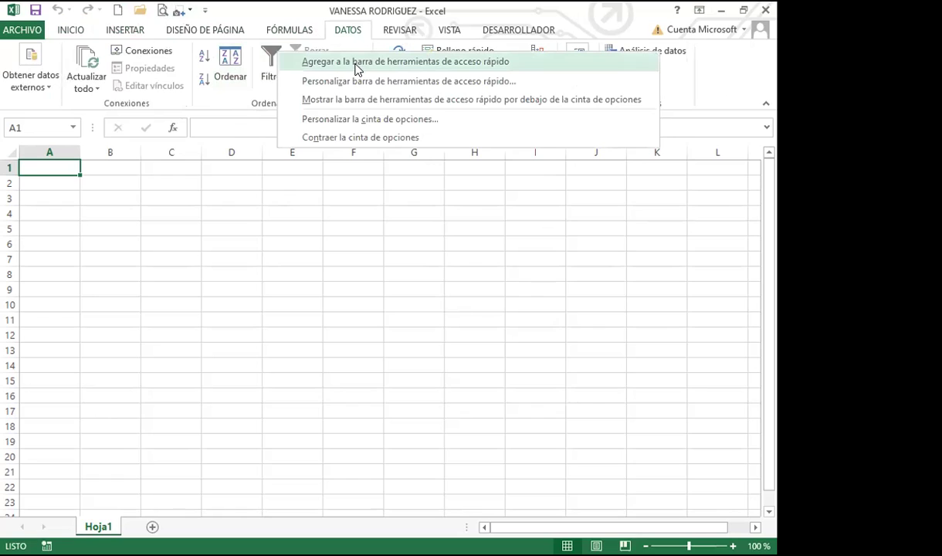
left_click(301, 194)
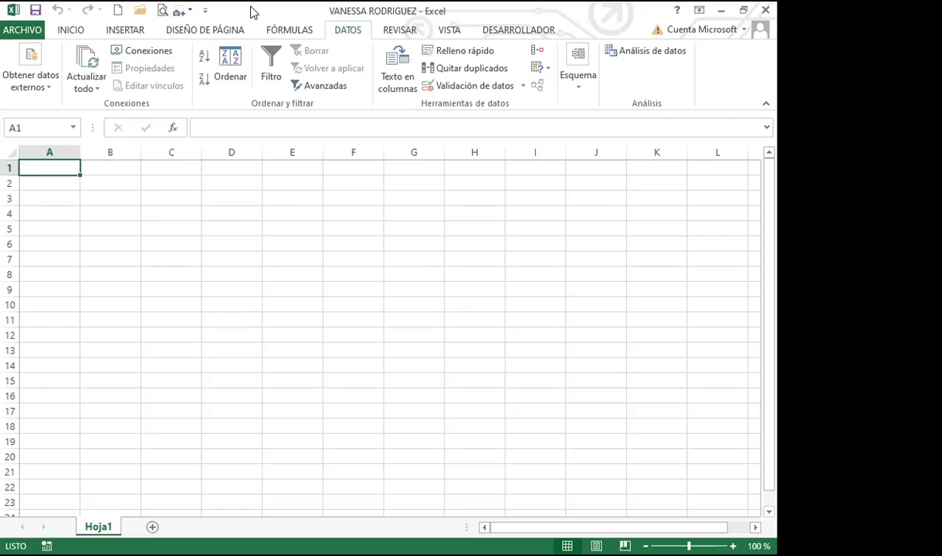
Step: Cycle through the INICIO, INSERTAR, DISEÑO DE PÁGINA, FÓRMULAS and DATOS tabs, ending on INSERTAR
left_click(77, 31)
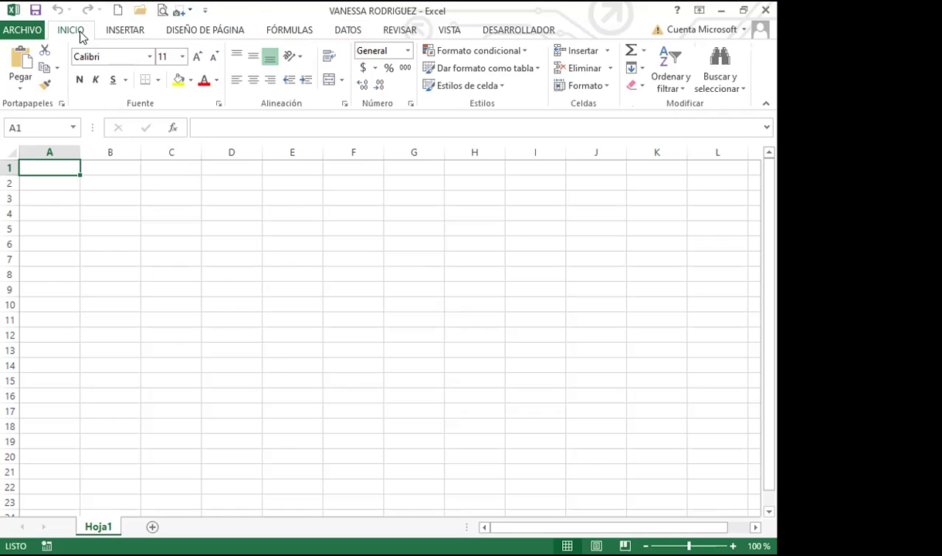
left_click(122, 31)
left_click(211, 31)
left_click(280, 35)
left_click(343, 32)
left_click(68, 34)
left_click(121, 31)
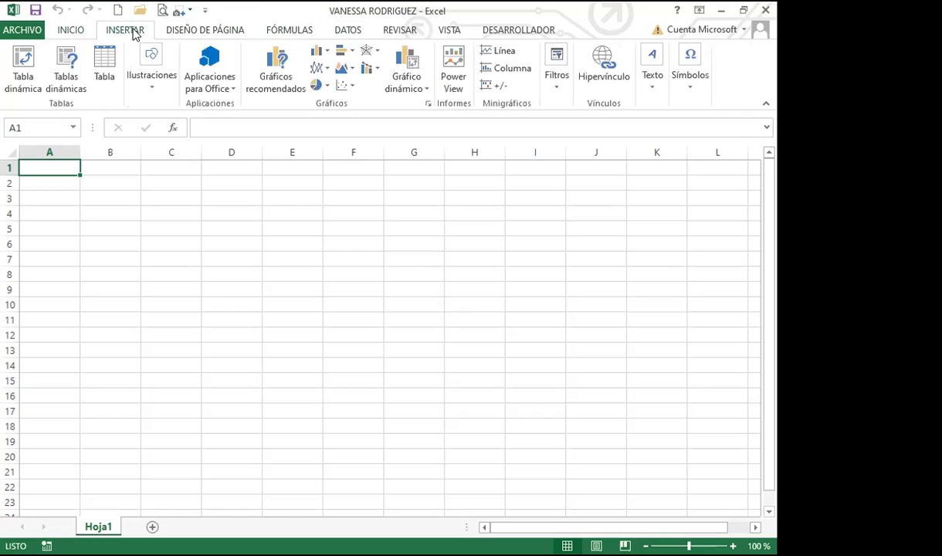
Step: Switch back to the INICIO tab
left_click(78, 34)
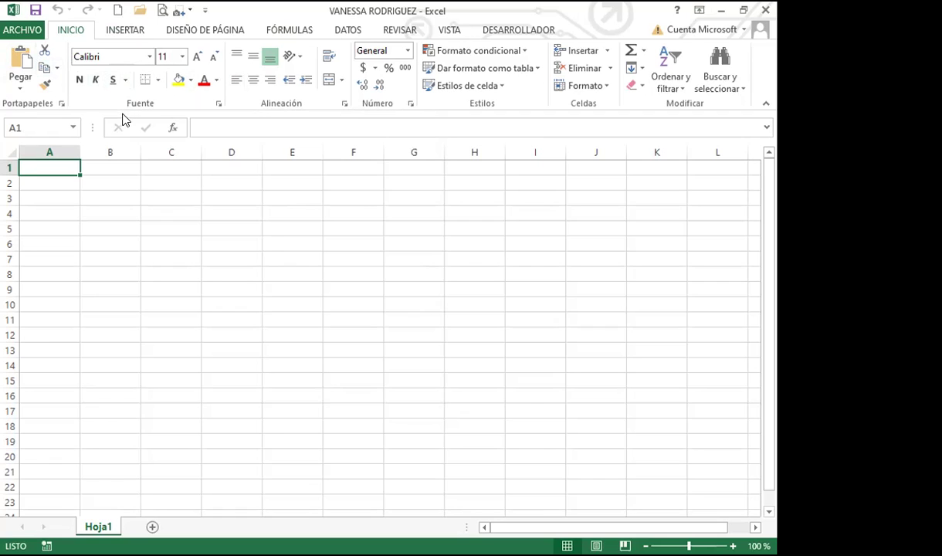
Step: In Formato de celdas > Fuente, try the Algerian font in Negrita Cursiva and browse the sizes
left_click(219, 105)
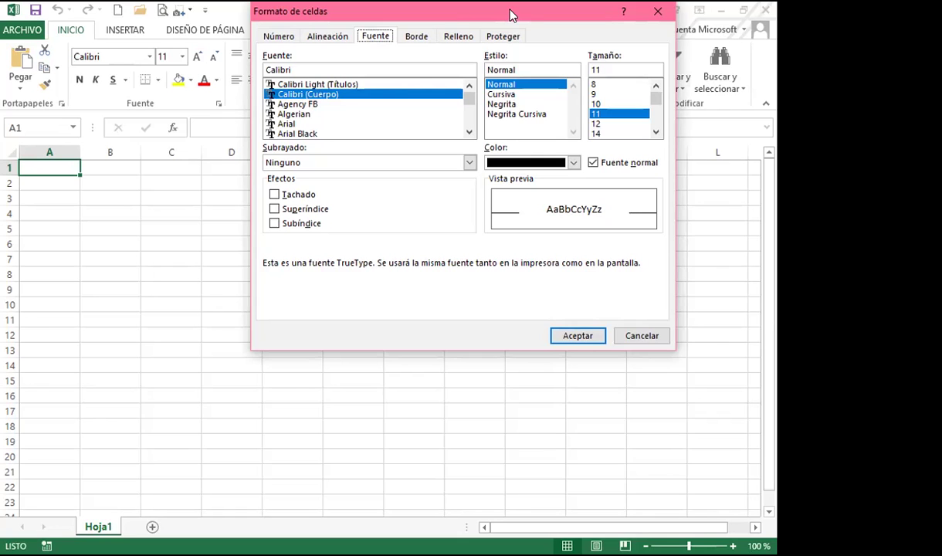
left_click_drag(487, 8, 398, 99)
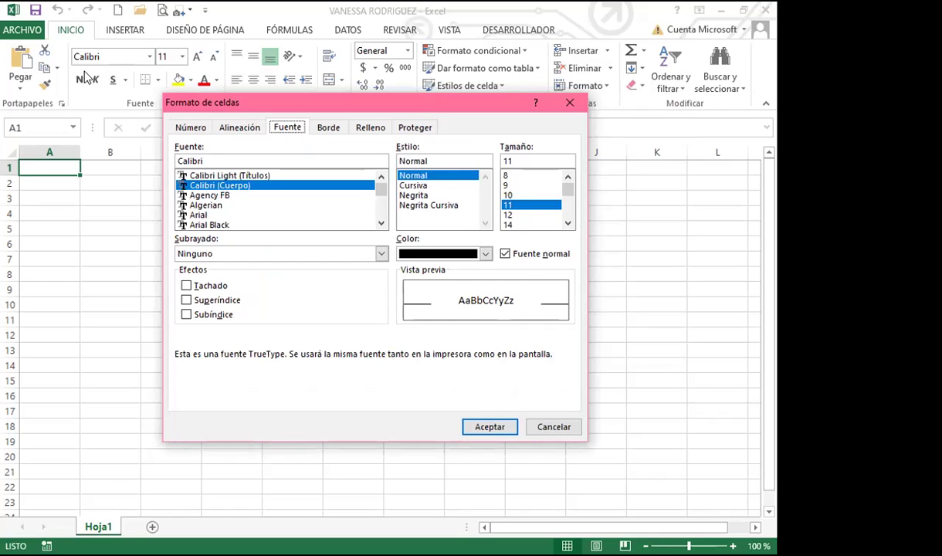
left_click(199, 203)
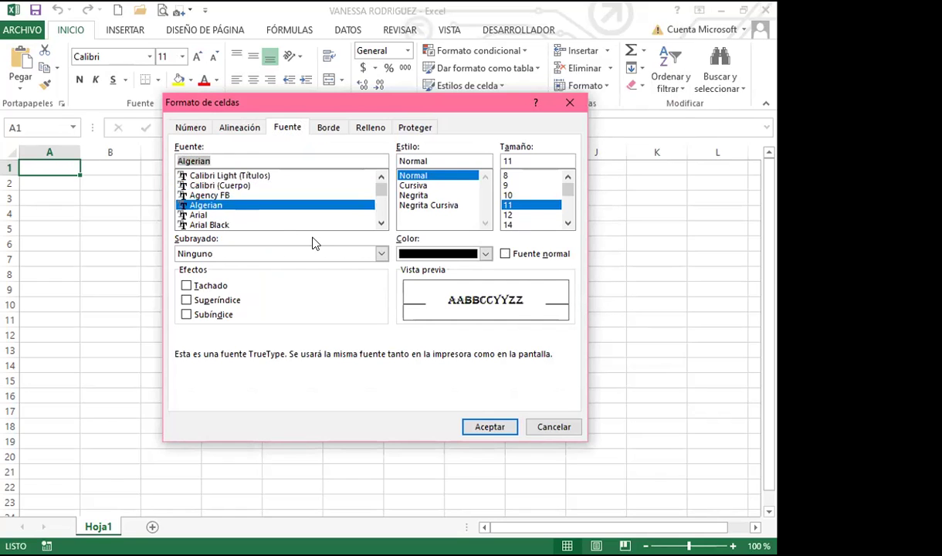
left_click(417, 185)
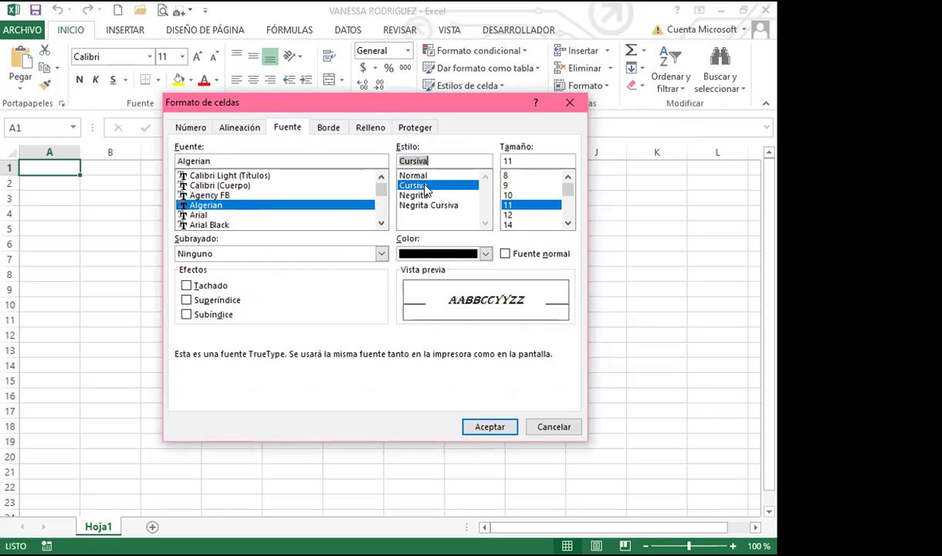
left_click(414, 195)
left_click(422, 206)
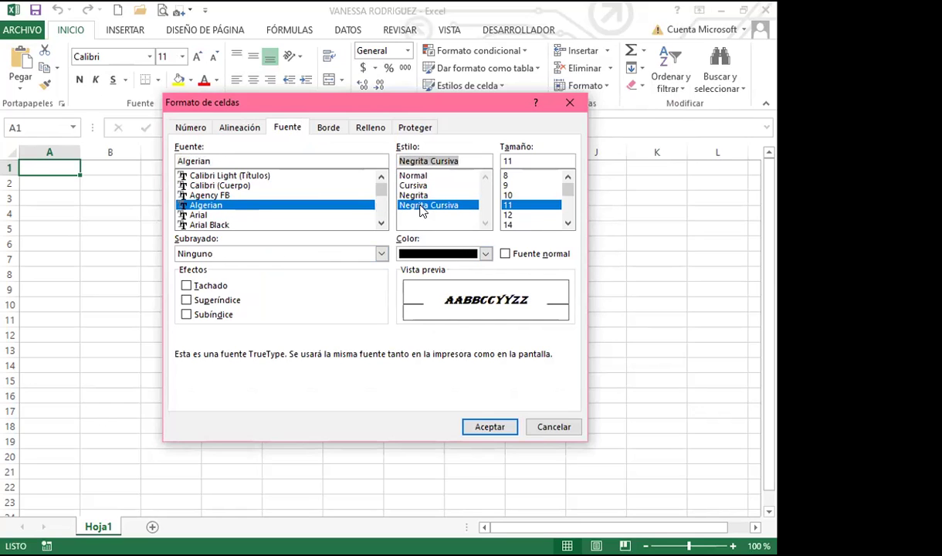
left_click_drag(568, 188, 568, 211)
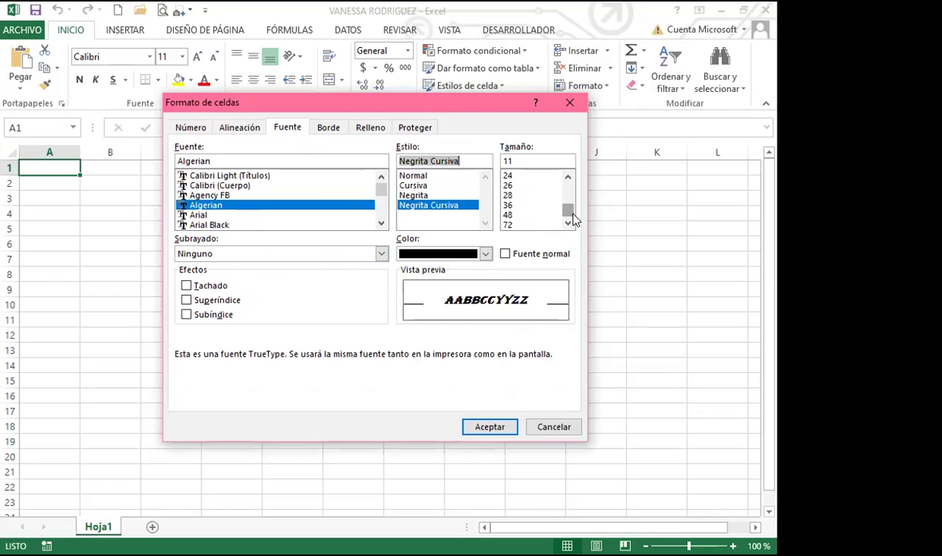
Step: Preview colour, strikethrough and underline options, close the dialog unapplied, and select B2
left_click(485, 254)
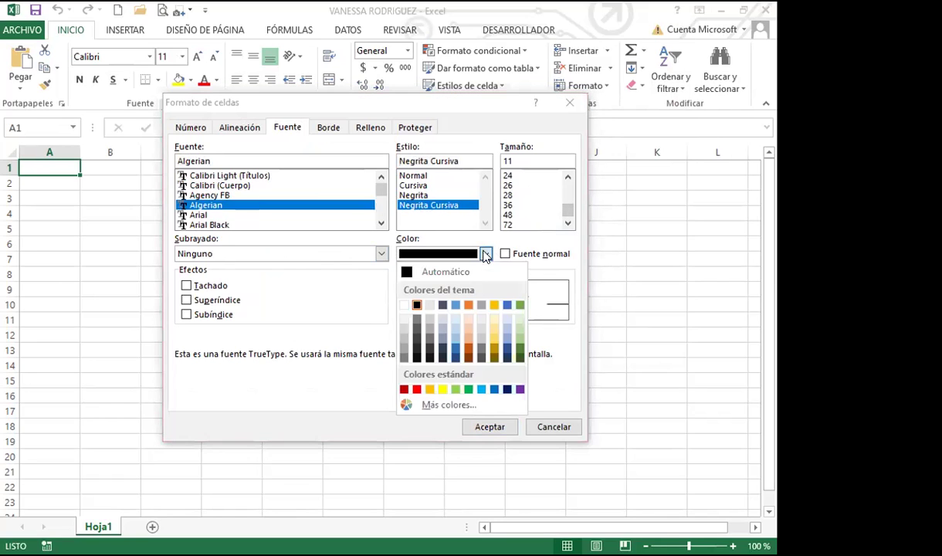
left_click(169, 244)
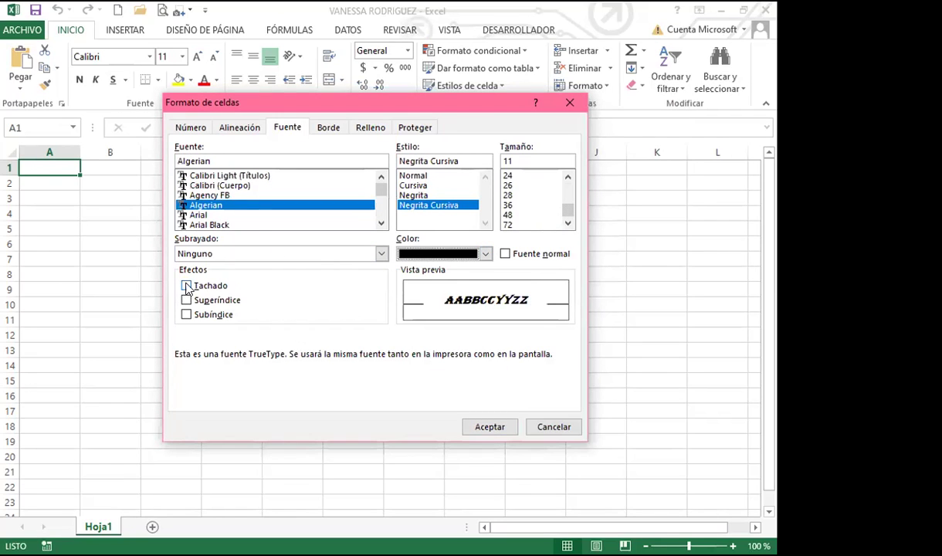
left_click(186, 286)
left_click(186, 286)
left_click(249, 251)
left_click(570, 105)
left_click(100, 176)
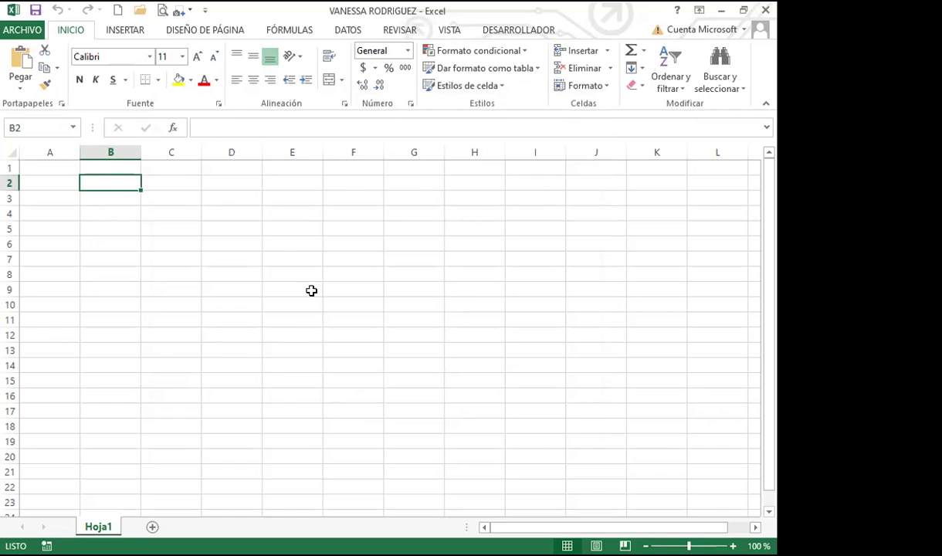
left_click(278, 317)
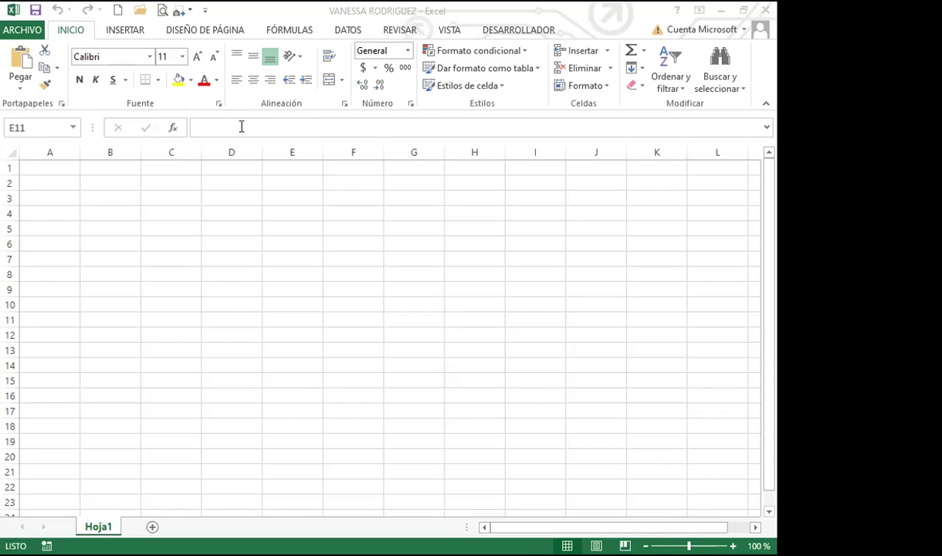
left_click(291, 185)
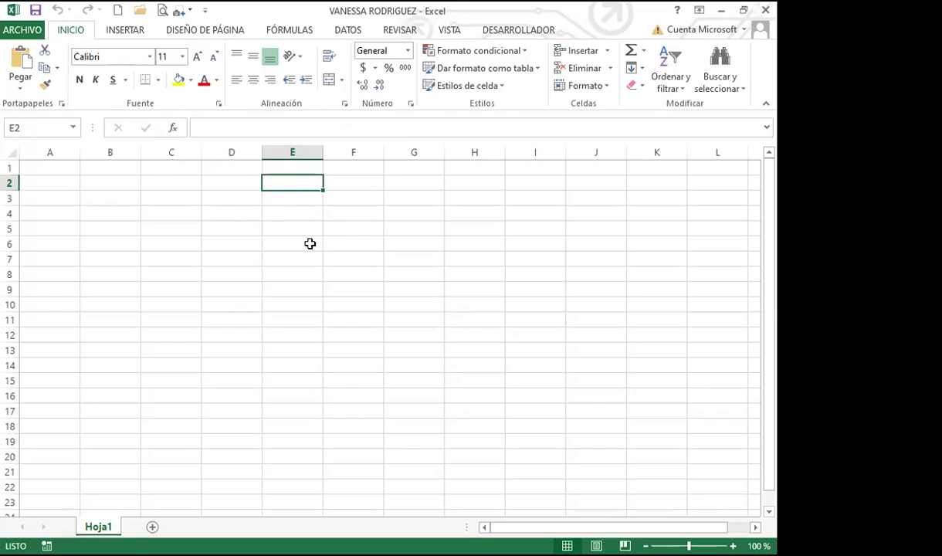
left_click(222, 208)
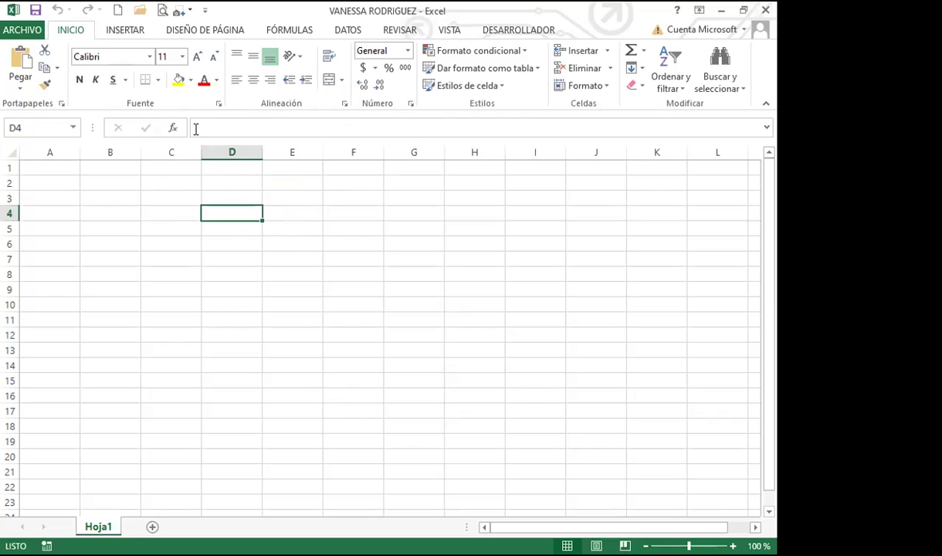
left_click(267, 126)
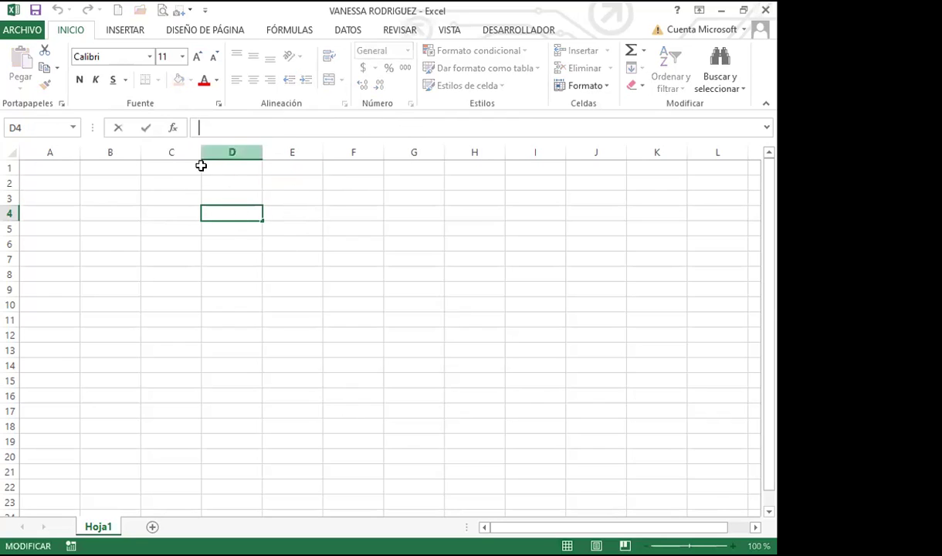
left_click(229, 186)
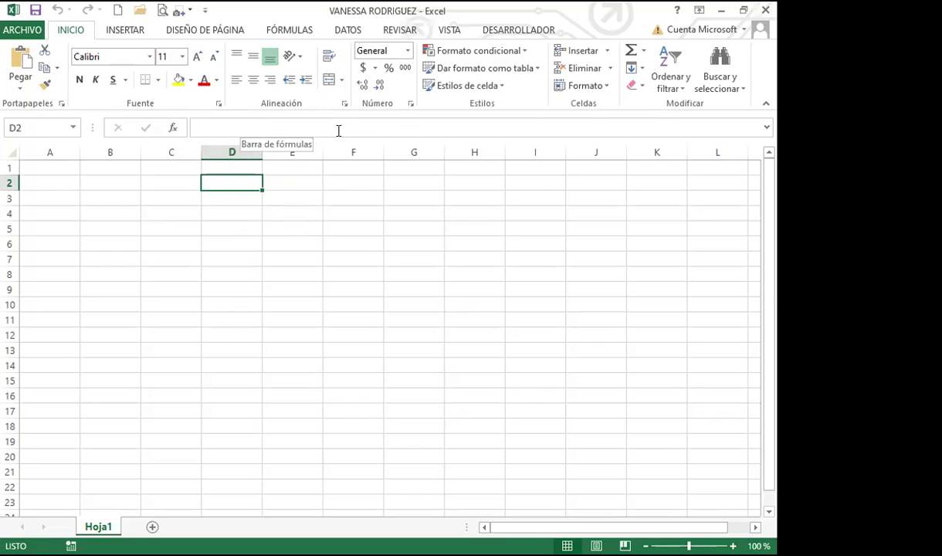
left_click(163, 181)
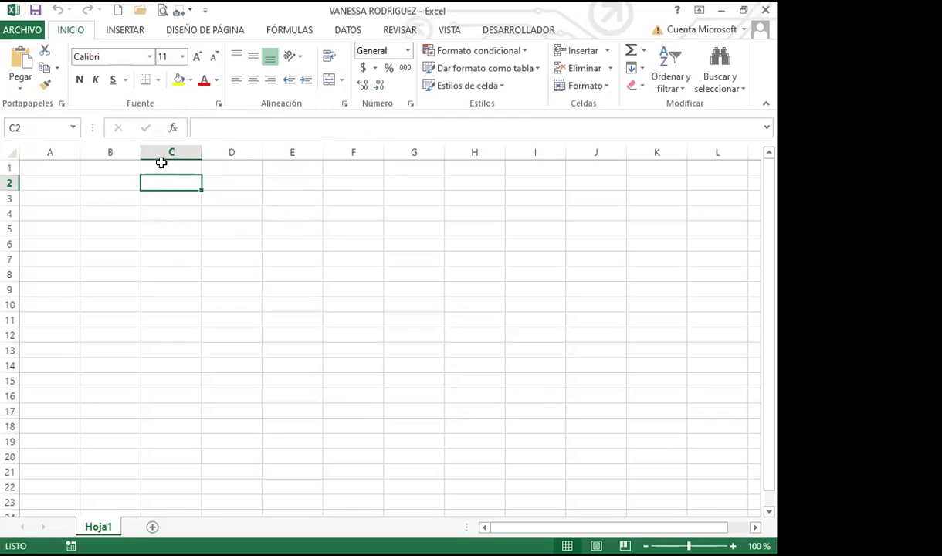
Step: Select the range D2:G10 and display the INSERTAR tab's chart commands
left_click_drag(222, 183, 395, 304)
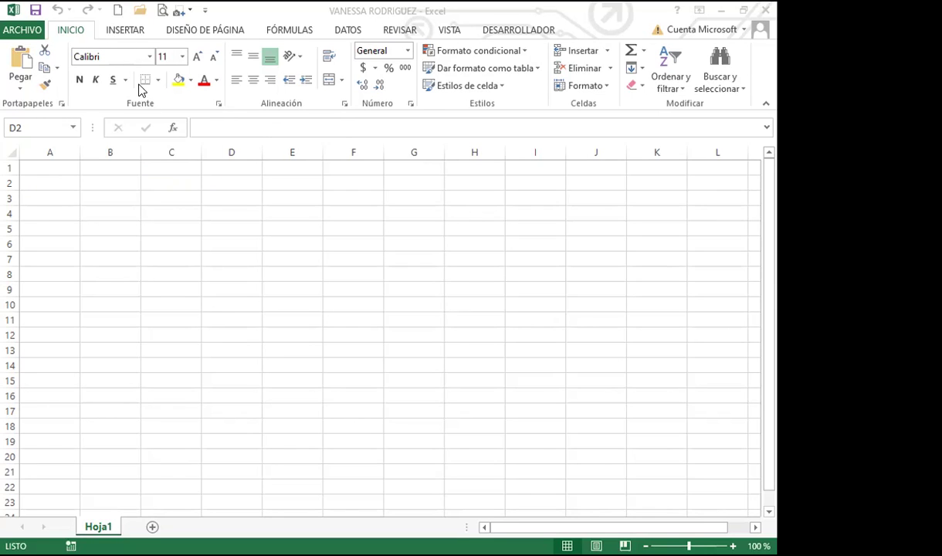
left_click(130, 30)
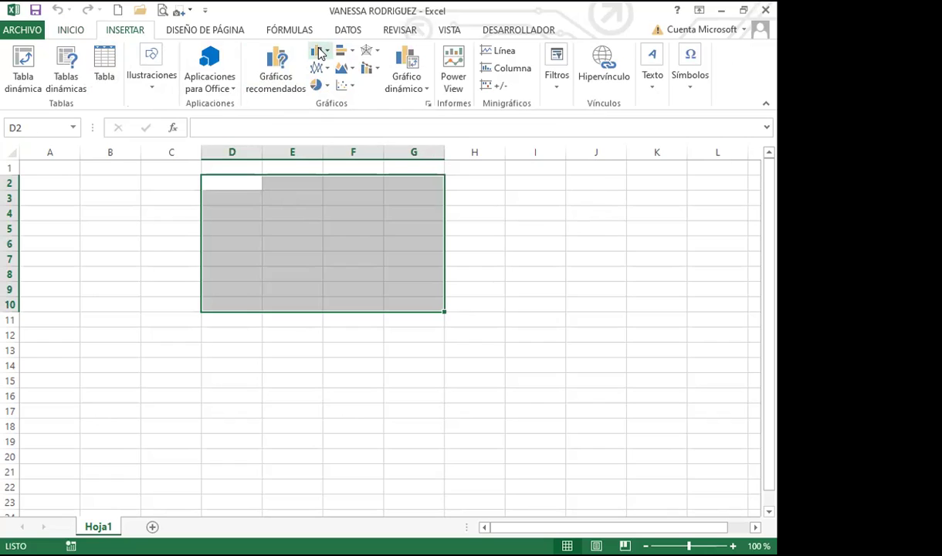
Step: Add the column chart command to the Quick Access Toolbar, then select cell D2
right_click(319, 52)
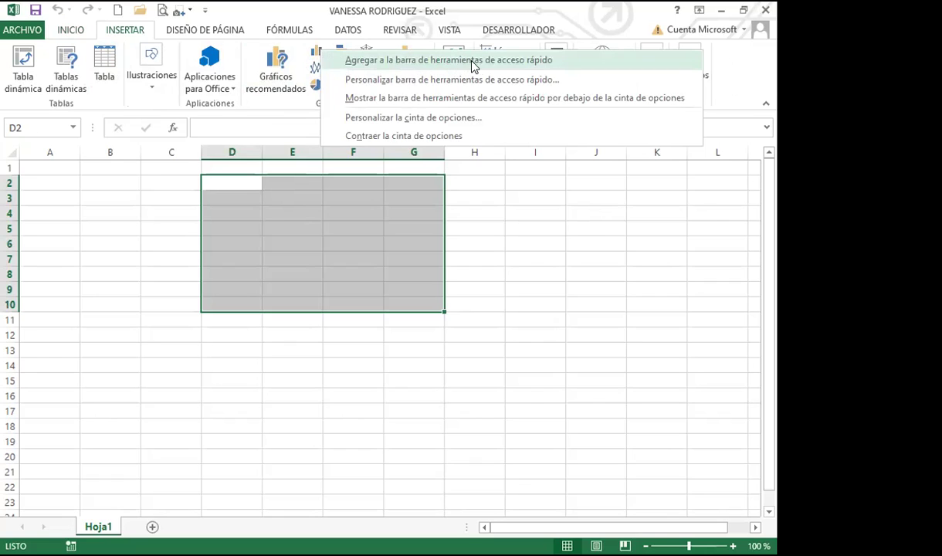
left_click(385, 61)
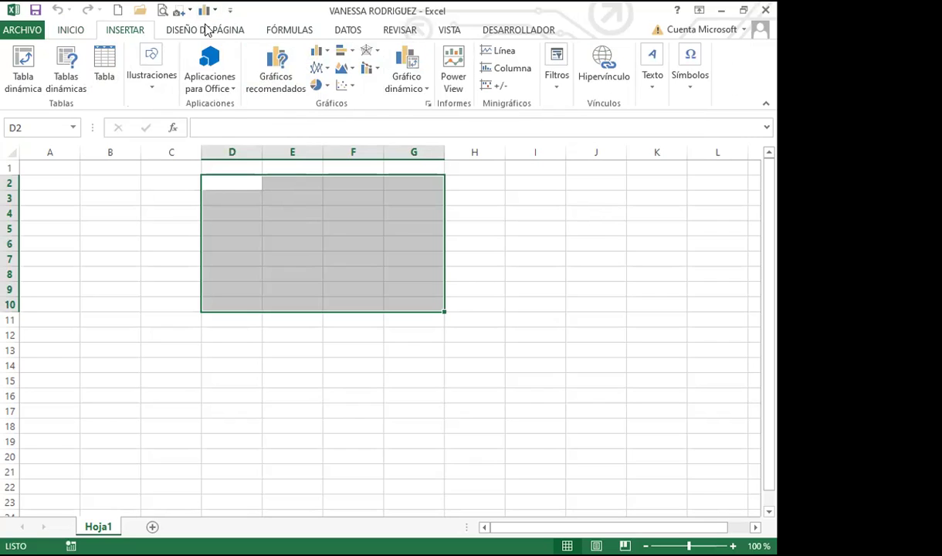
left_click(228, 181)
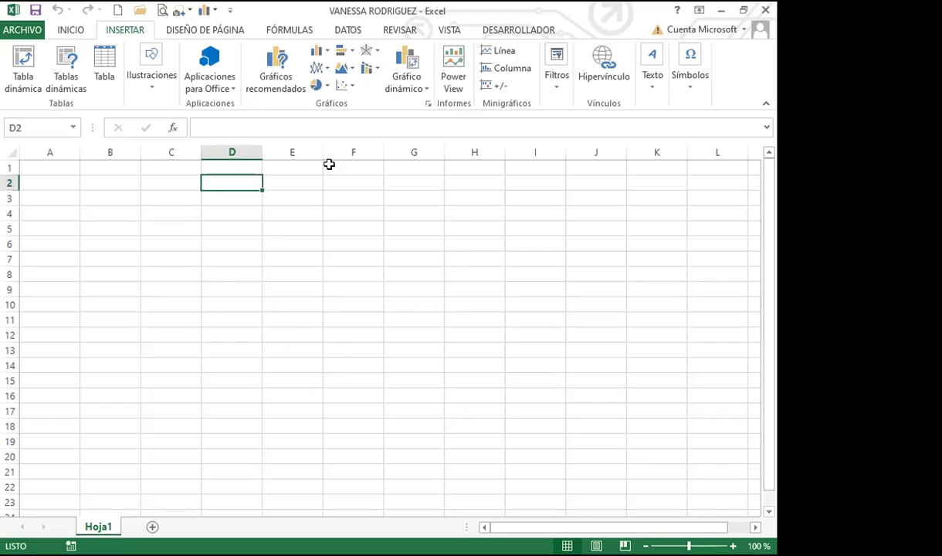
Step: Select column D, row 3 and cells A1, E4, H9, J11, D12, E7, D8, I15, F13, then return to INICIO
left_click(248, 152)
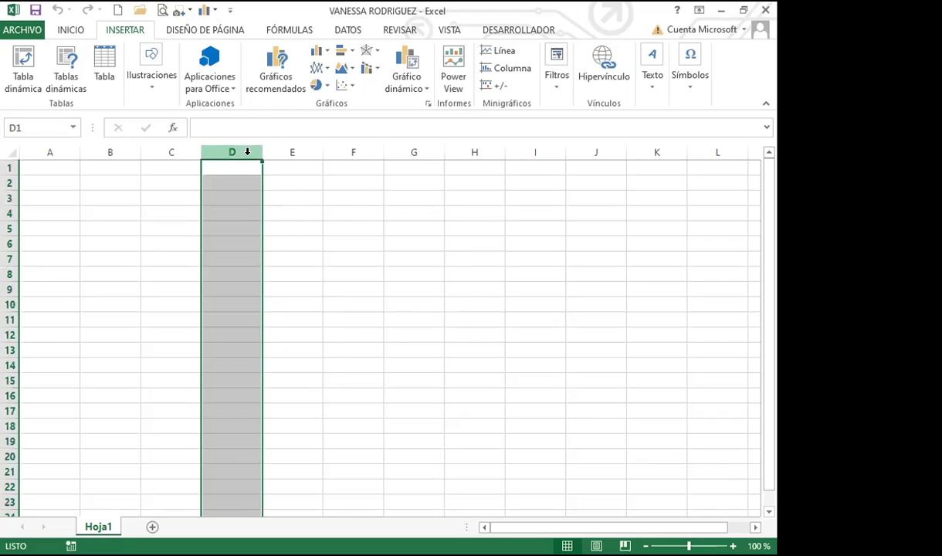
left_click(11, 198)
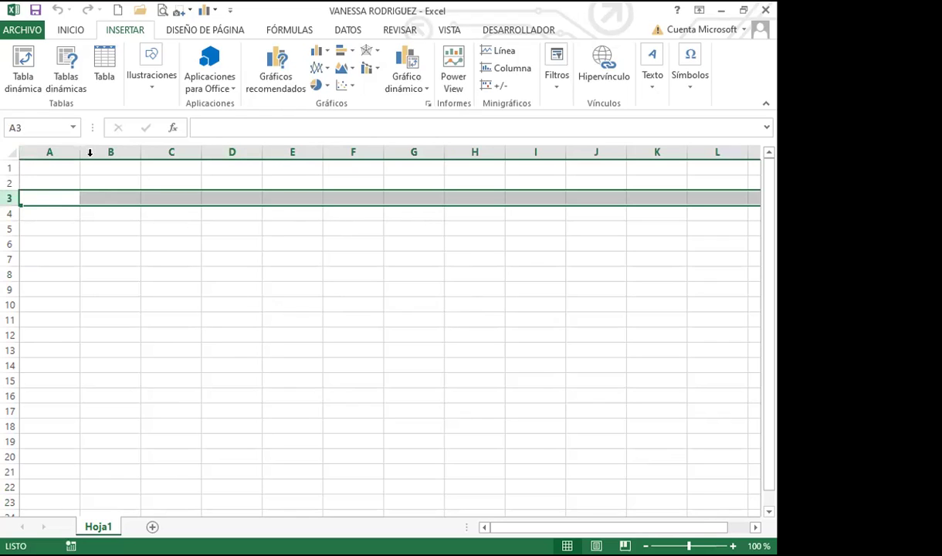
left_click(62, 164)
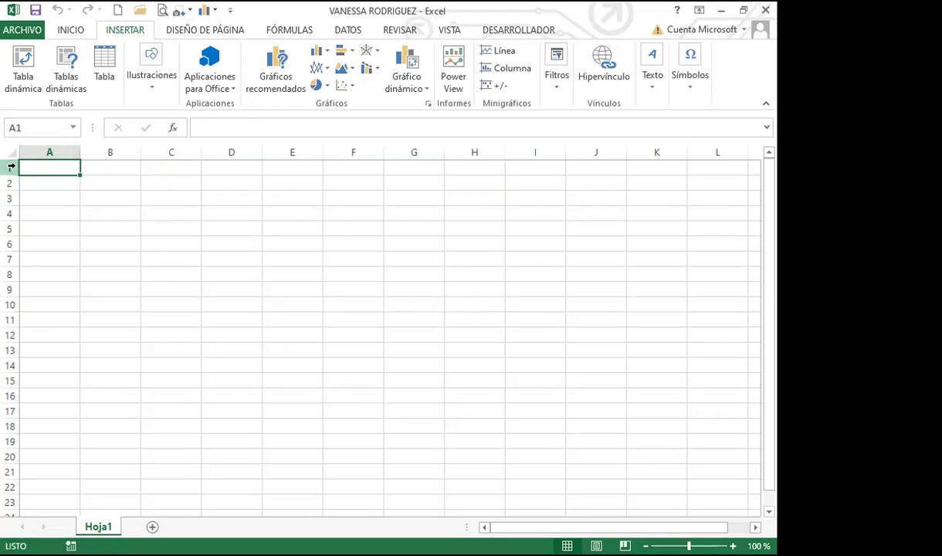
left_click(279, 215)
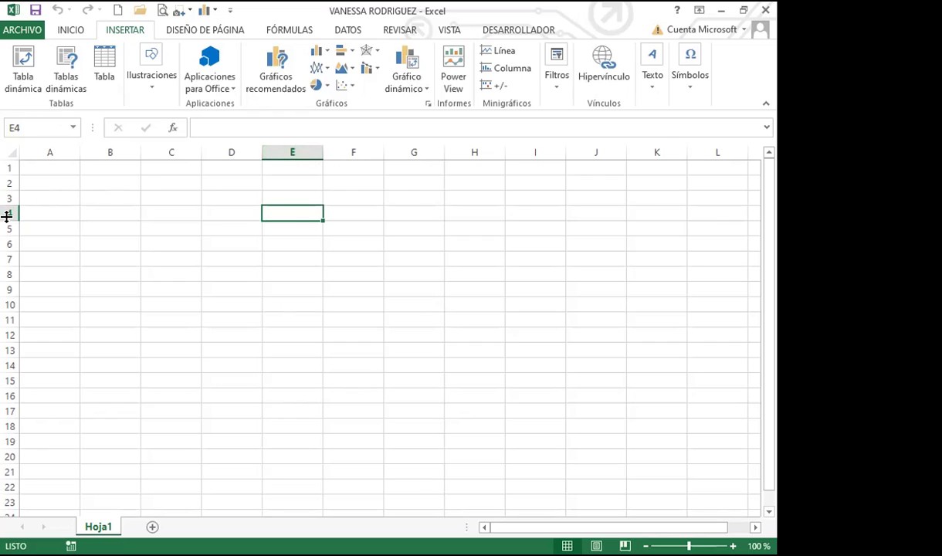
left_click(473, 289)
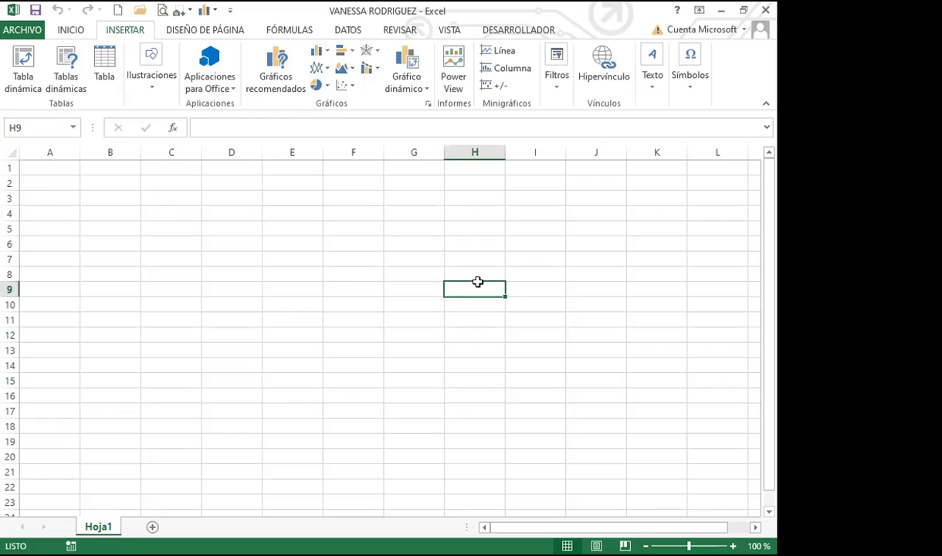
left_click(606, 321)
left_click(255, 334)
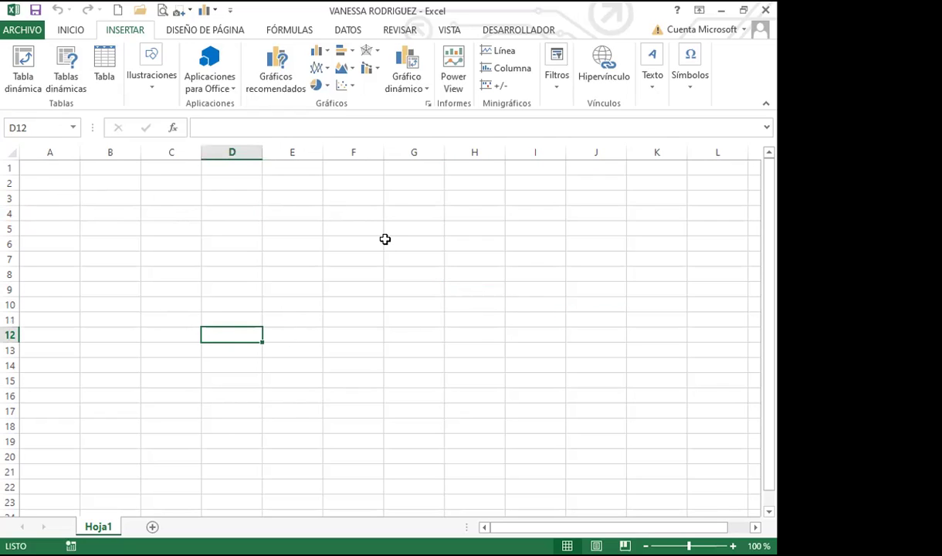
left_click(301, 261)
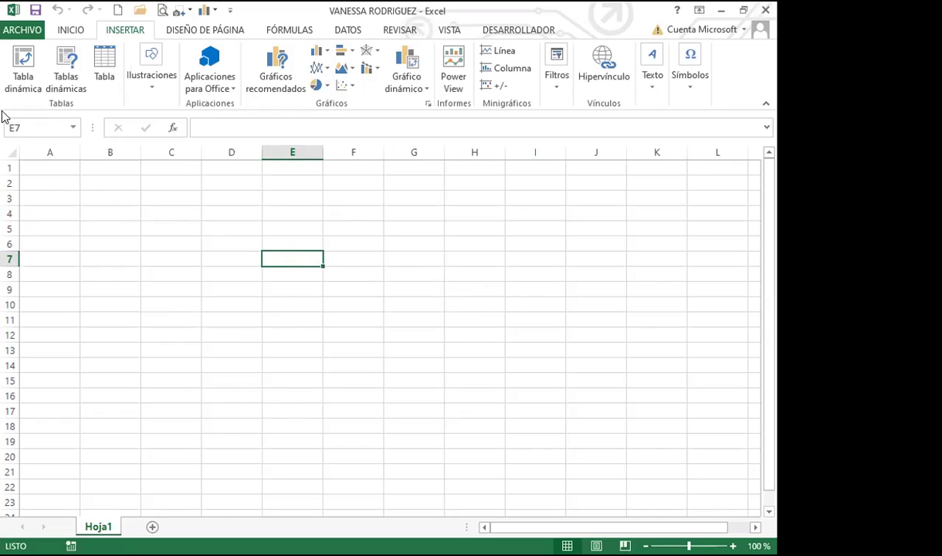
left_click(209, 271)
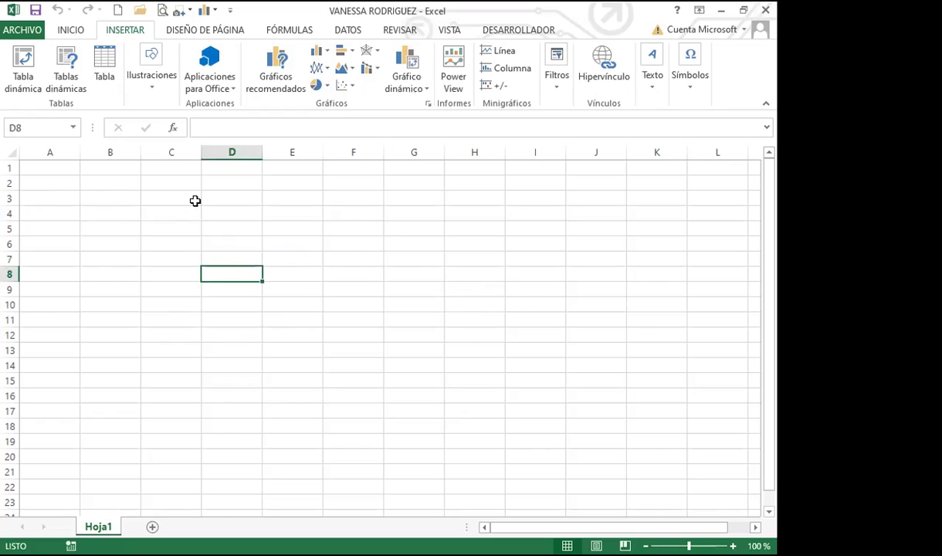
left_click(519, 376)
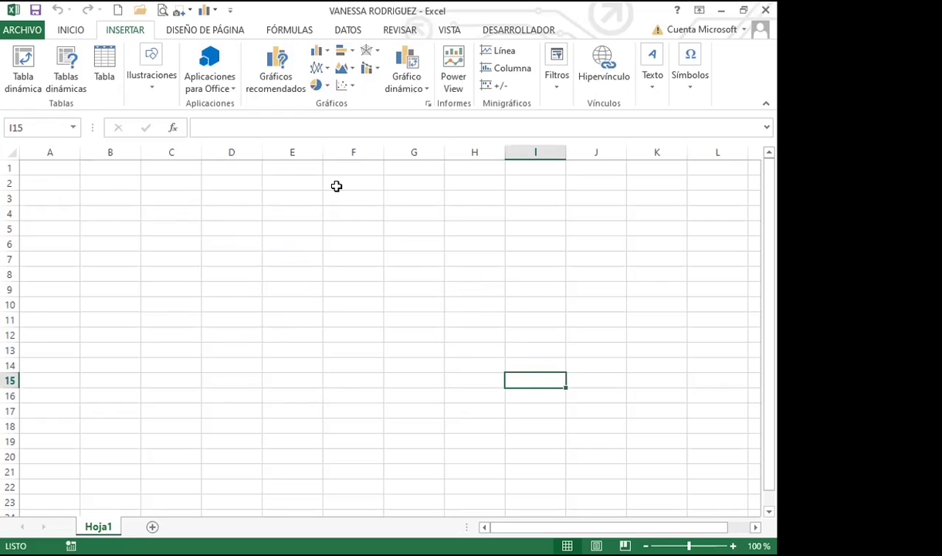
left_click(369, 349)
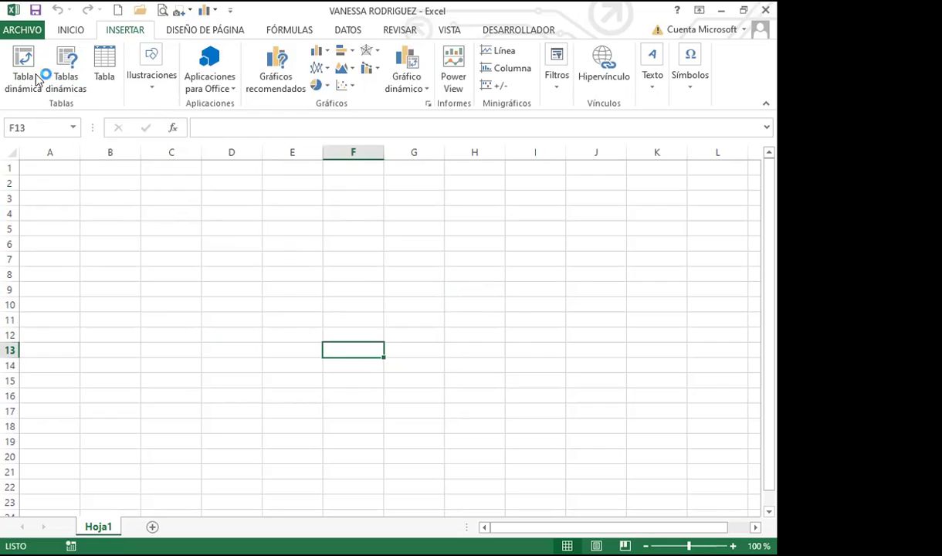
left_click(66, 29)
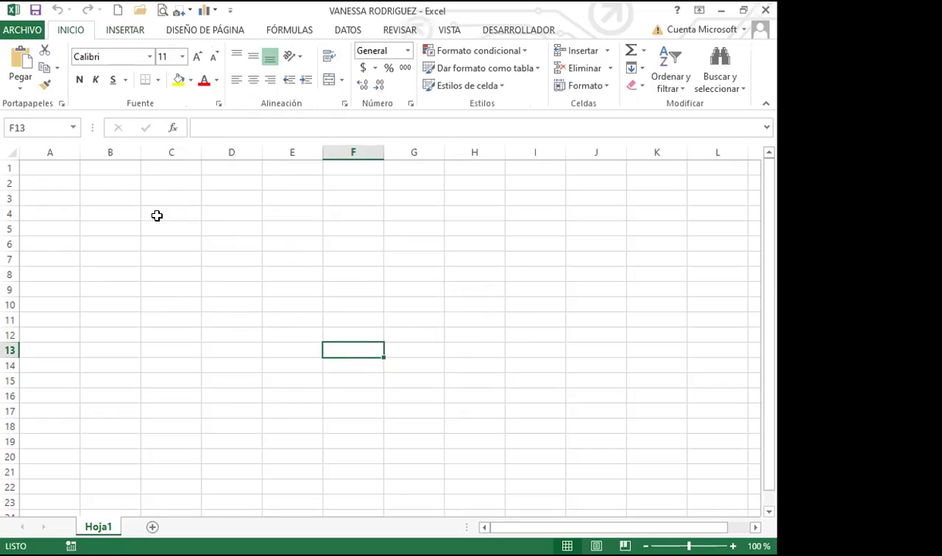
left_click(97, 182)
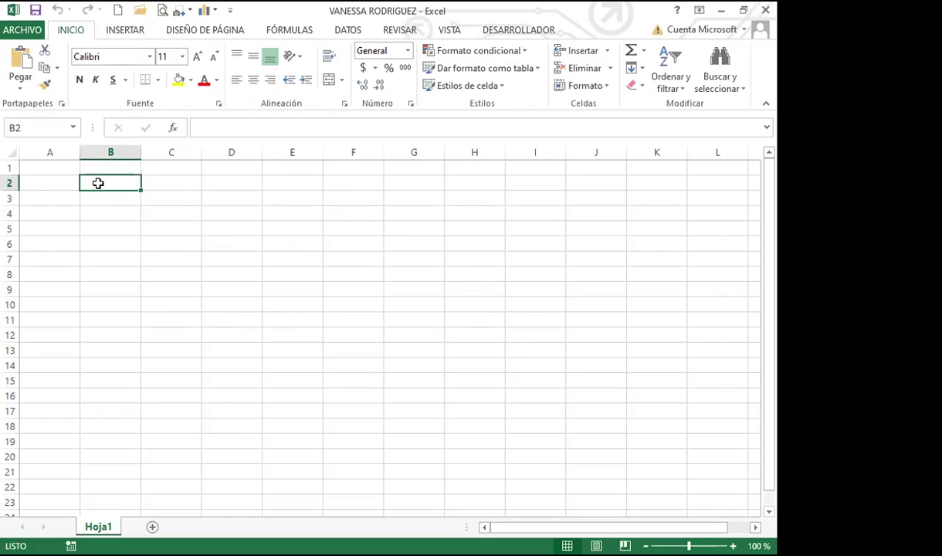
left_click(49, 169)
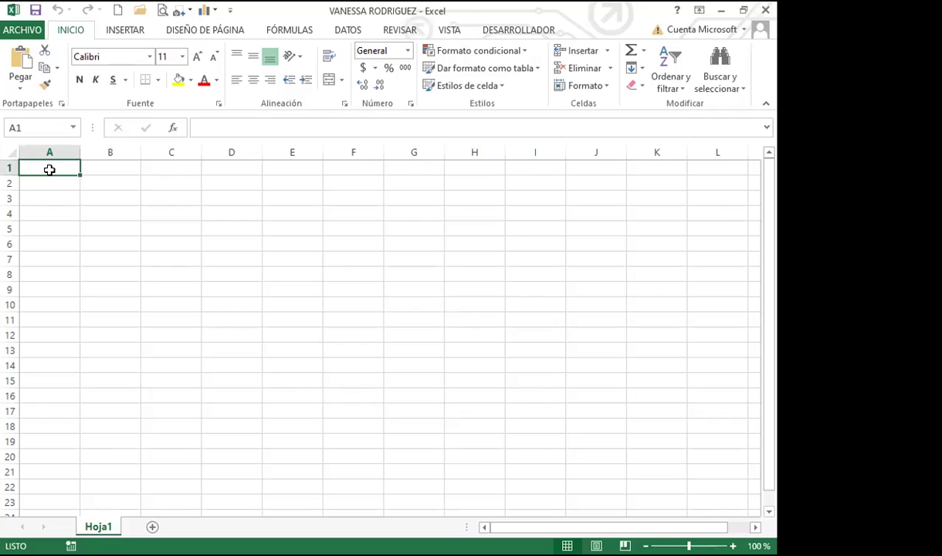
mouse_move(54, 167)
left_mouse_down()
mouse_move(214, 212)
mouse_move(230, 333)
left_mouse_up()
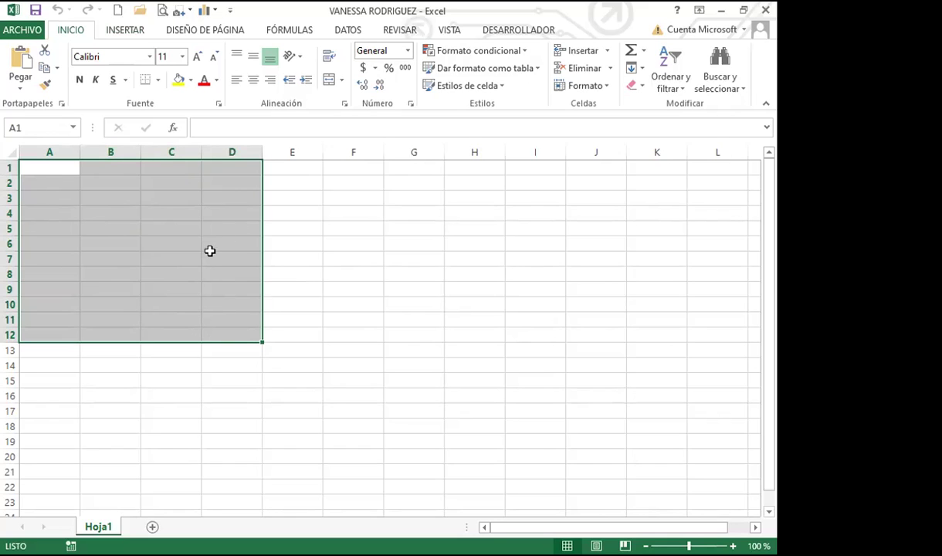
left_click(147, 227)
mouse_move(65, 163)
left_mouse_down()
mouse_move(302, 267)
mouse_move(296, 340)
left_mouse_up()
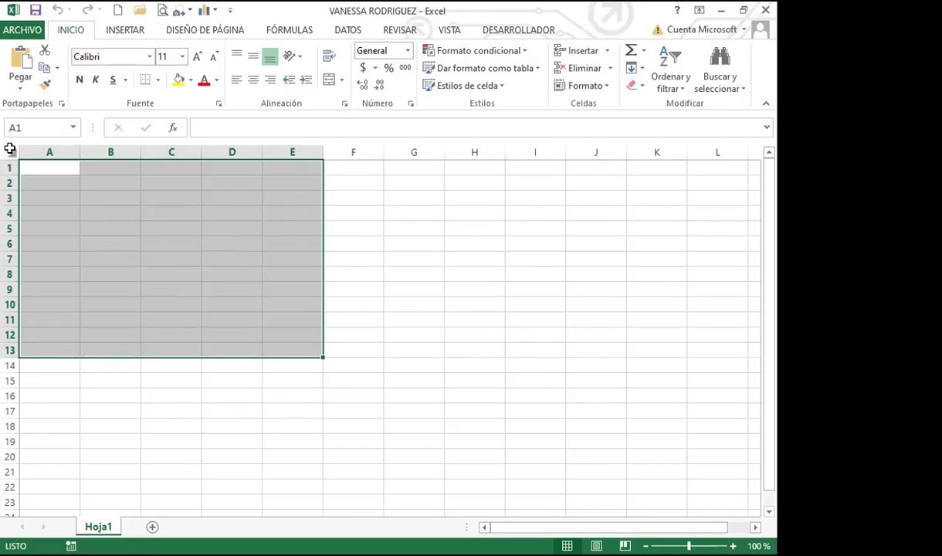
left_click(9, 148)
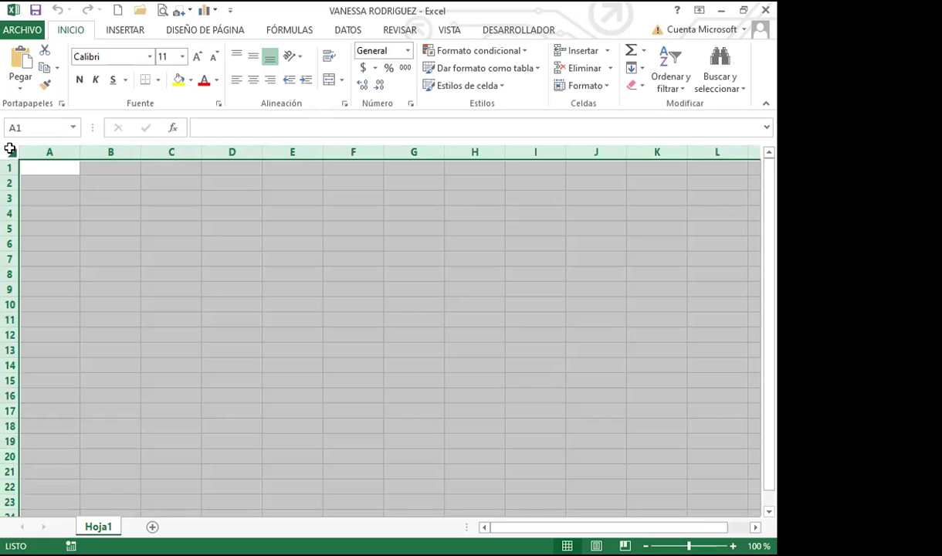
left_click(41, 152)
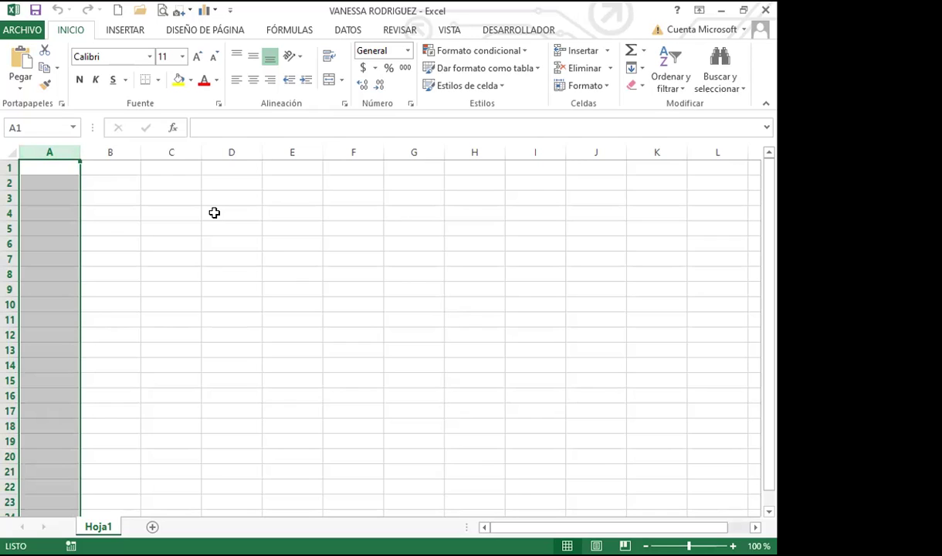
left_click(38, 164)
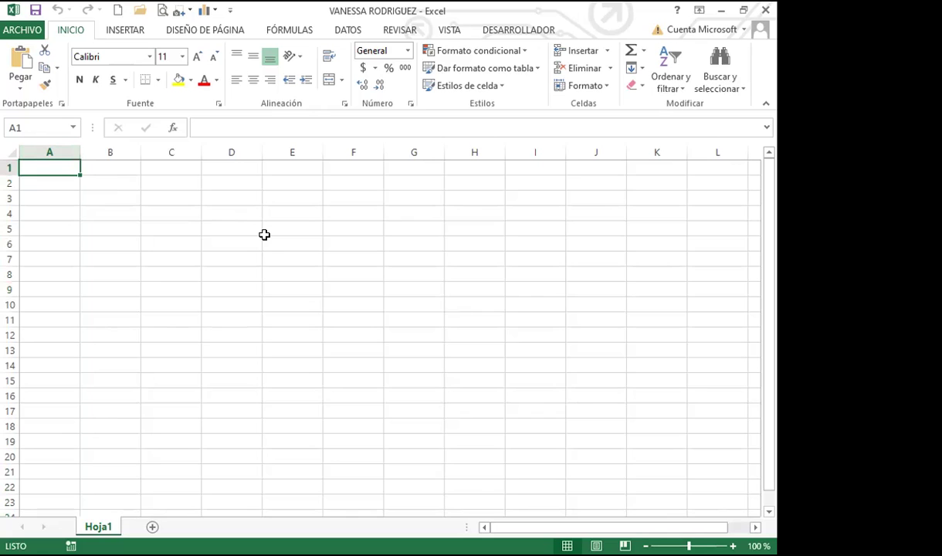
key("ctrl+Down")
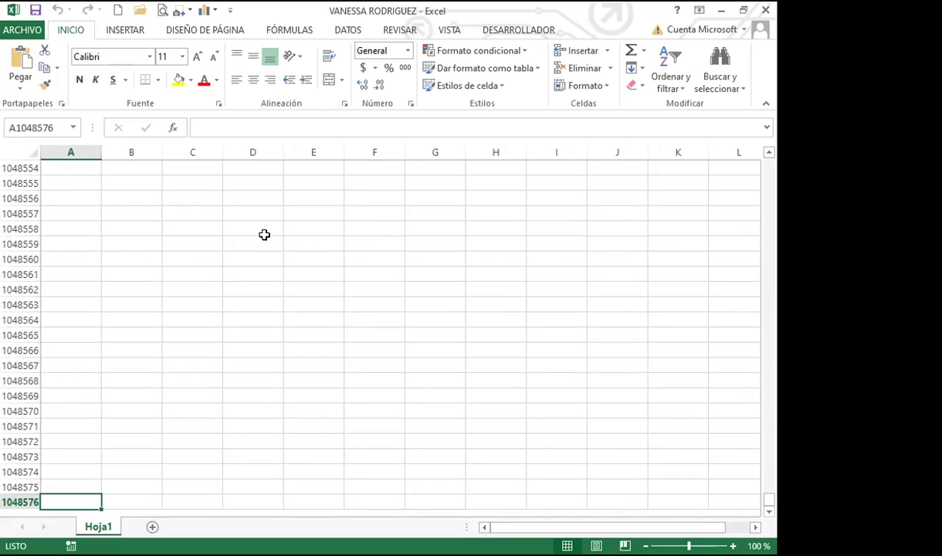
key("ctrl+Up")
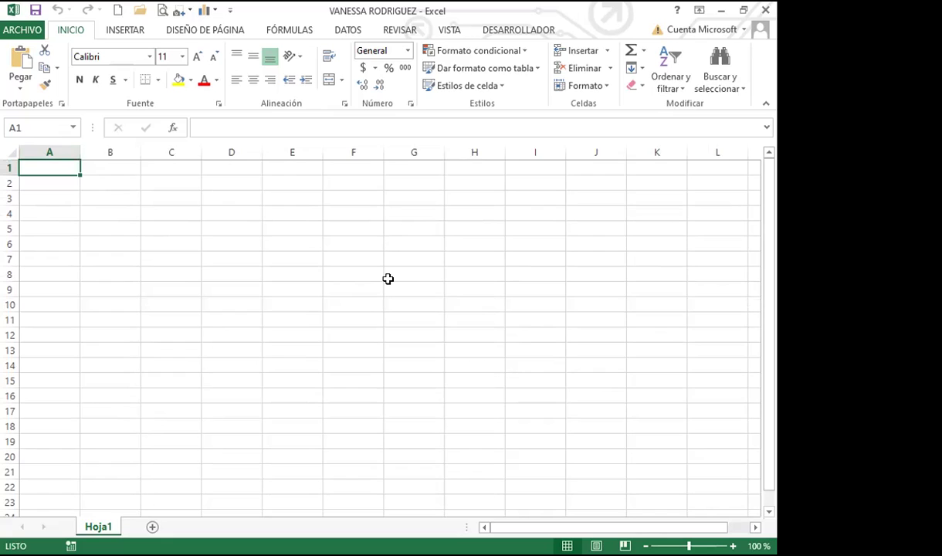
key("ctrl+shift+Right")
key("ctrl+shift+Down")
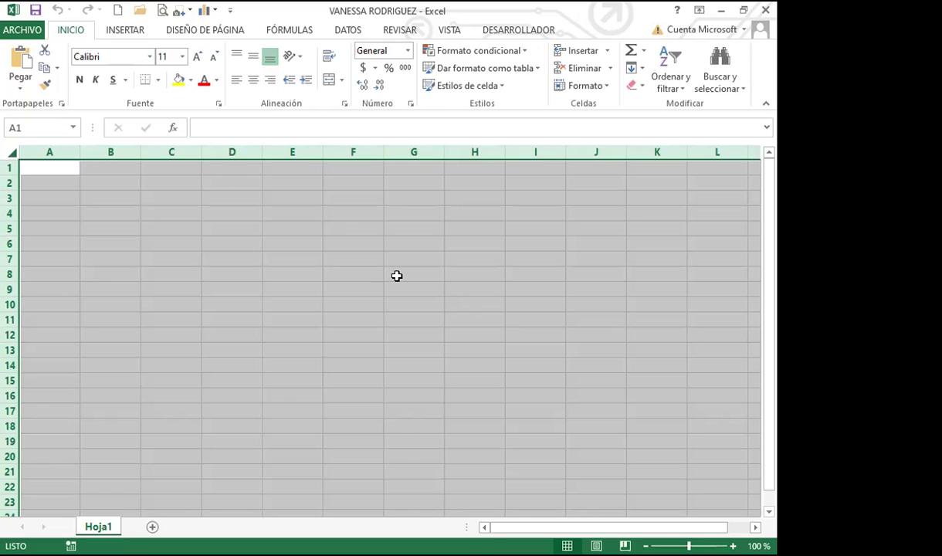
Step: Practise selecting cells, column A (Ctrl+Space) and the whole sheet (Ctrl+A), then add sheet Hoja2
left_click(394, 286)
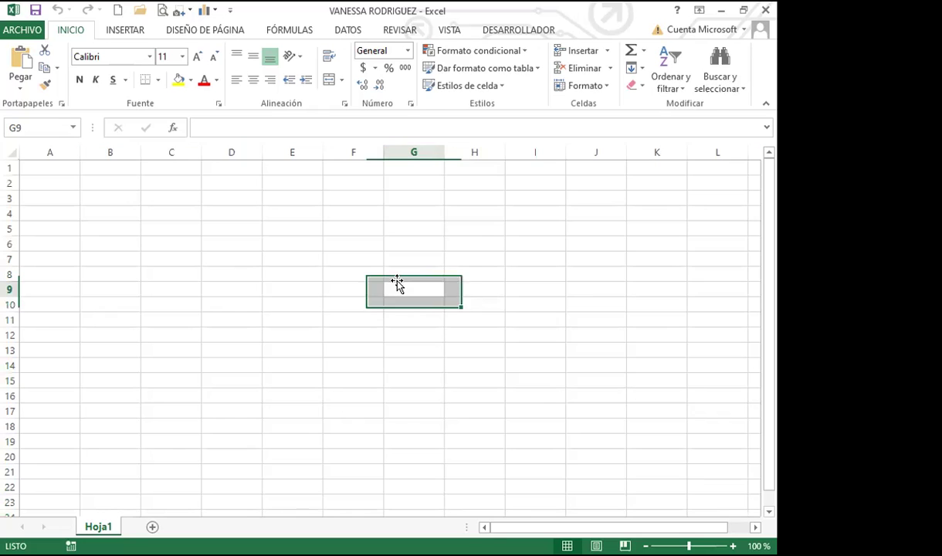
left_click(216, 256)
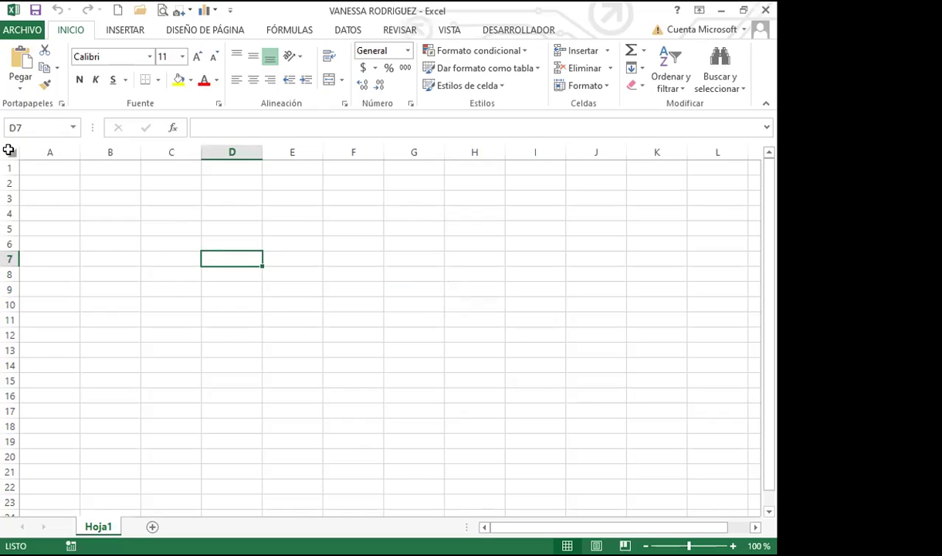
left_click(8, 150)
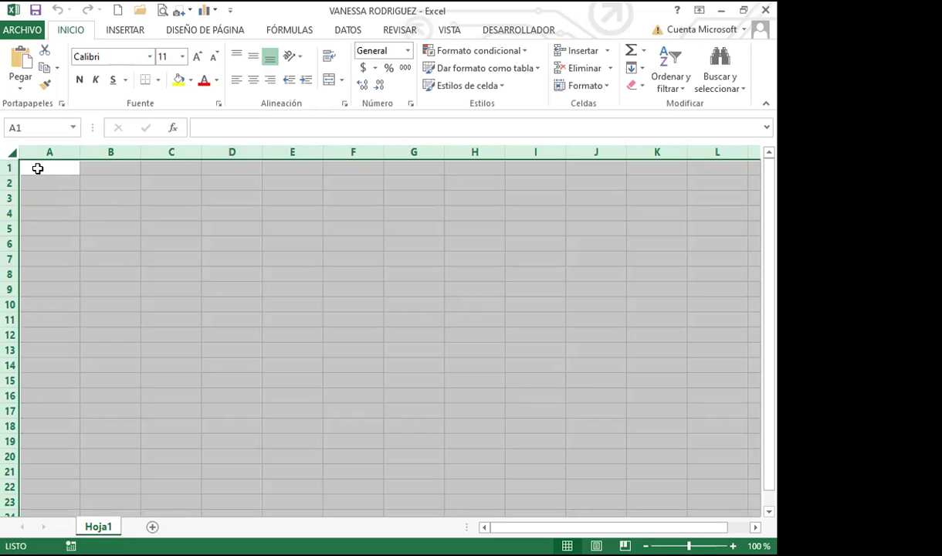
left_click(38, 167)
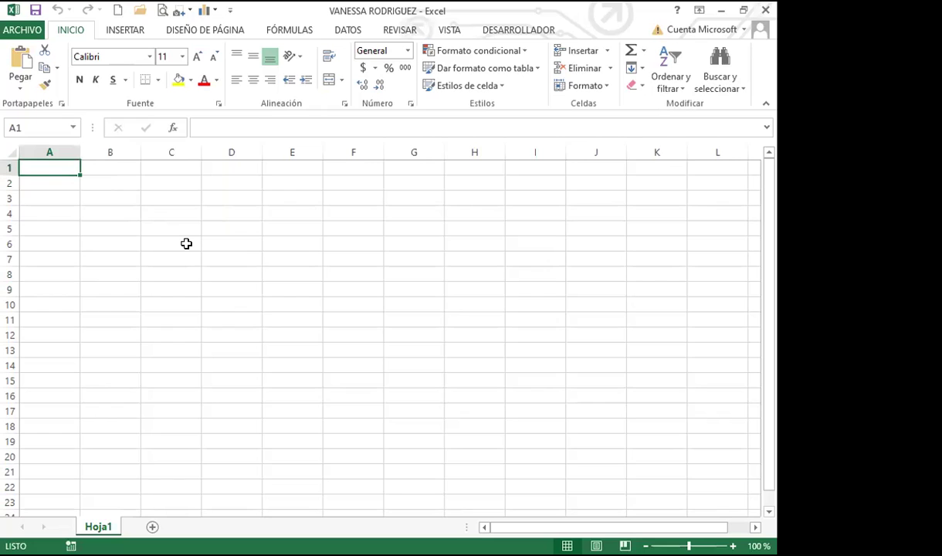
key("ctrl+space")
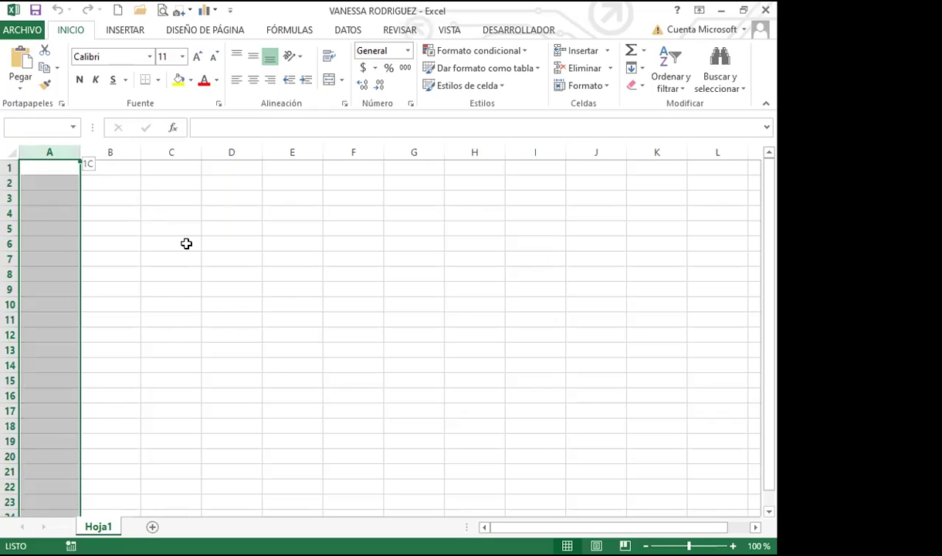
key("ctrl+a")
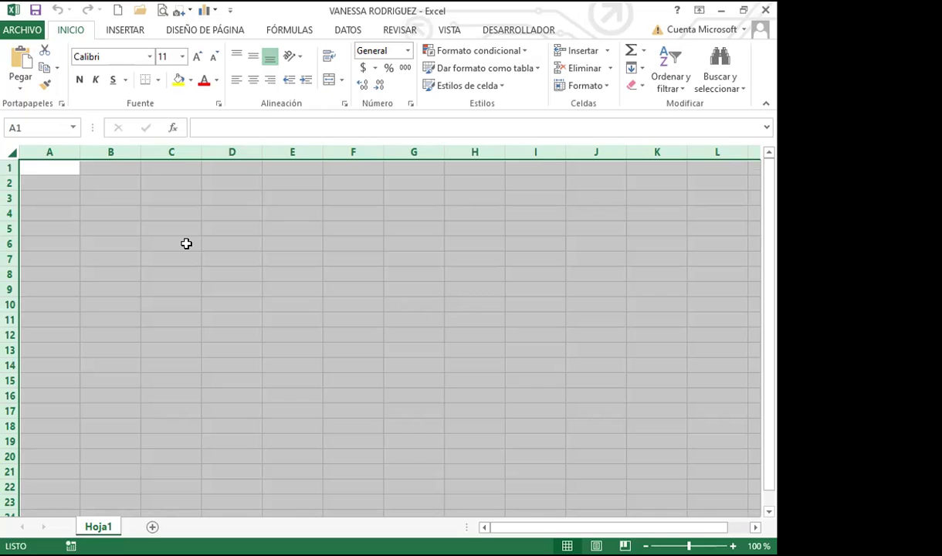
left_click(222, 334)
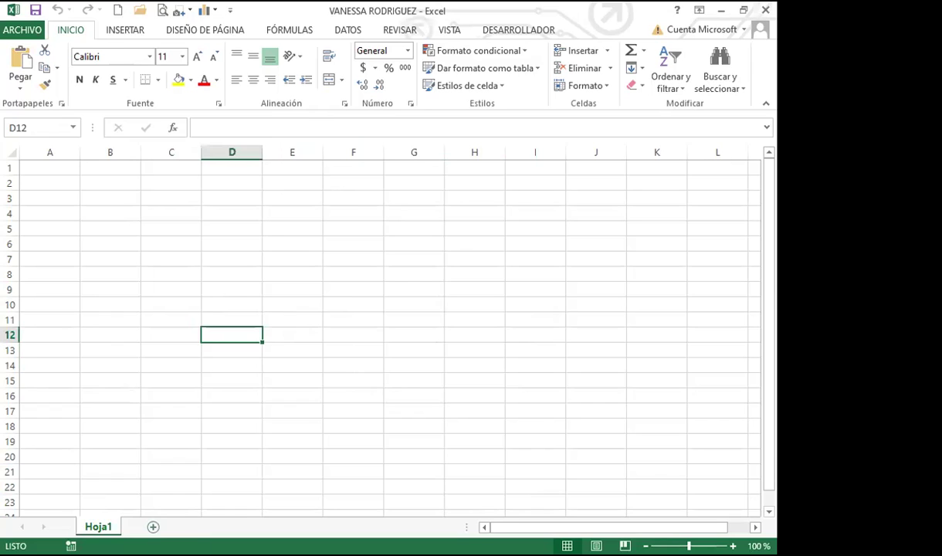
left_click(152, 527)
Step: Add Hoja3, insert Hoja4 via the tab's Insertar dialog, and drag Hoja4 after Hoja3
left_click(198, 527)
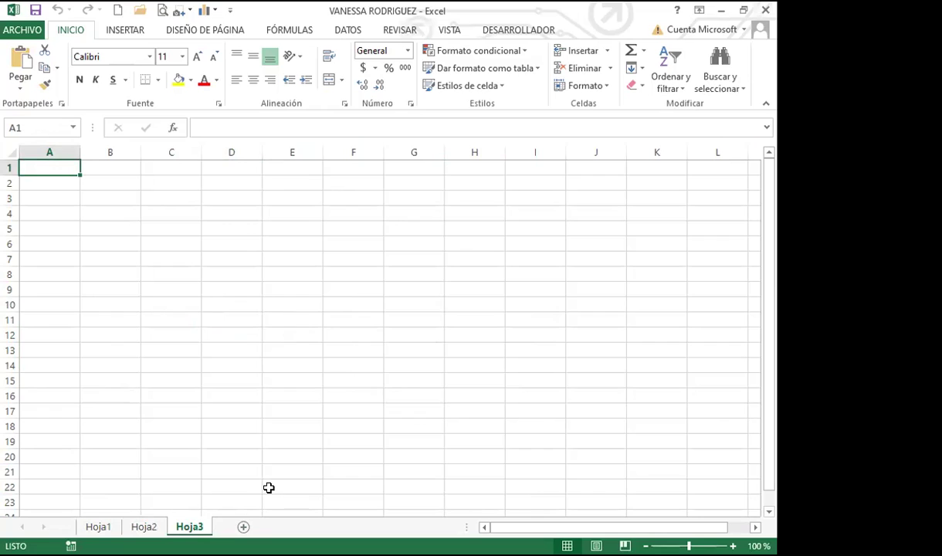
right_click(186, 527)
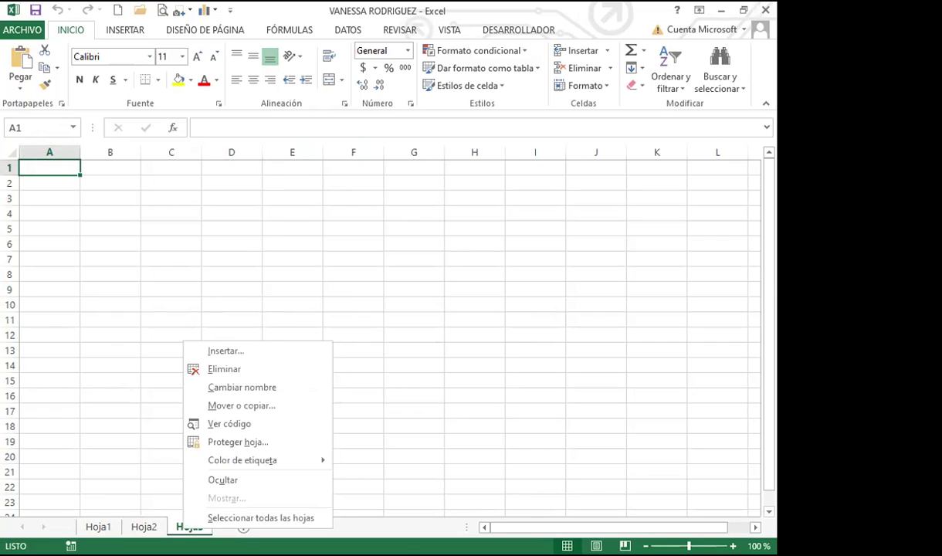
left_click(225, 353)
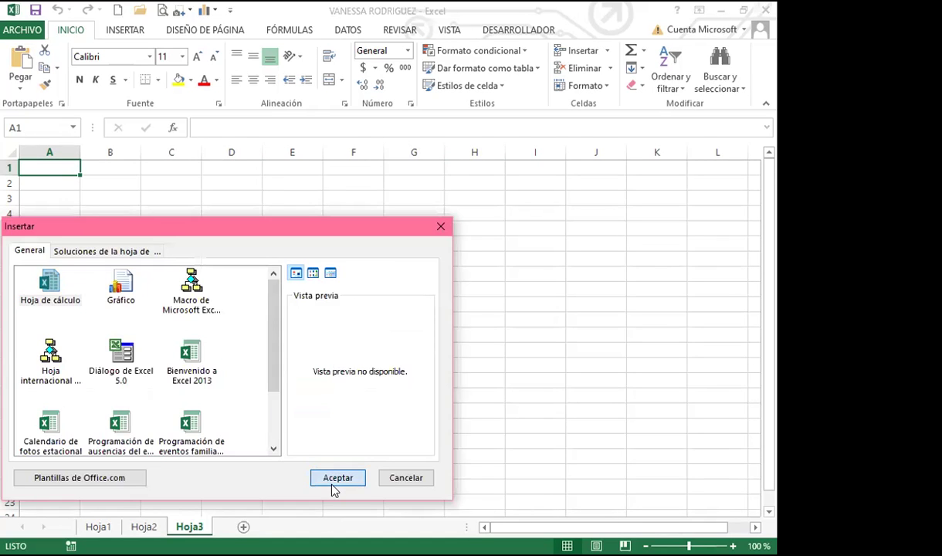
left_click(334, 483)
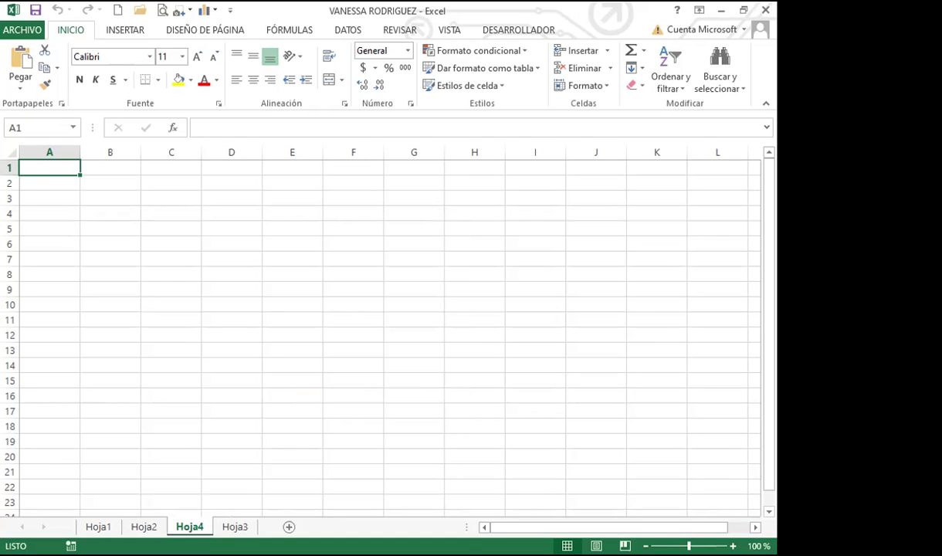
left_click_drag(189, 526, 258, 524)
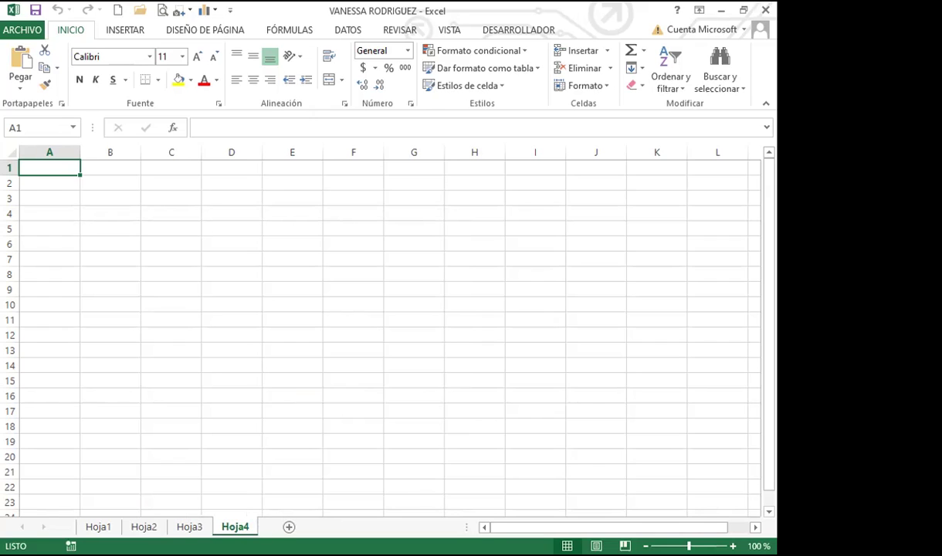
Step: Add more sheets with Shift+F11 twice, the + button, and Insertar on Hoja6's tab
key("shift+F11")
key("shift+F11")
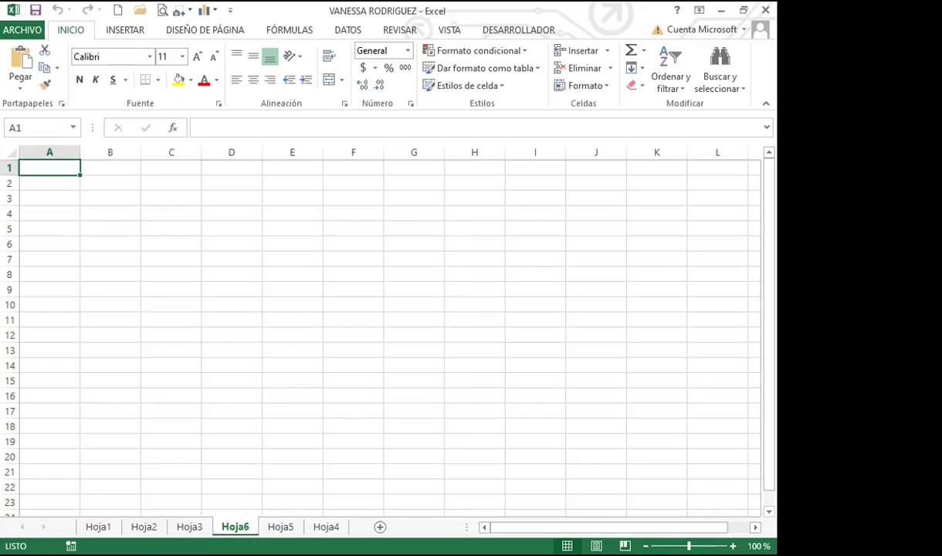
key("shift+F11")
left_click(426, 527)
left_click(326, 526, "ctrl")
right_click(325, 526)
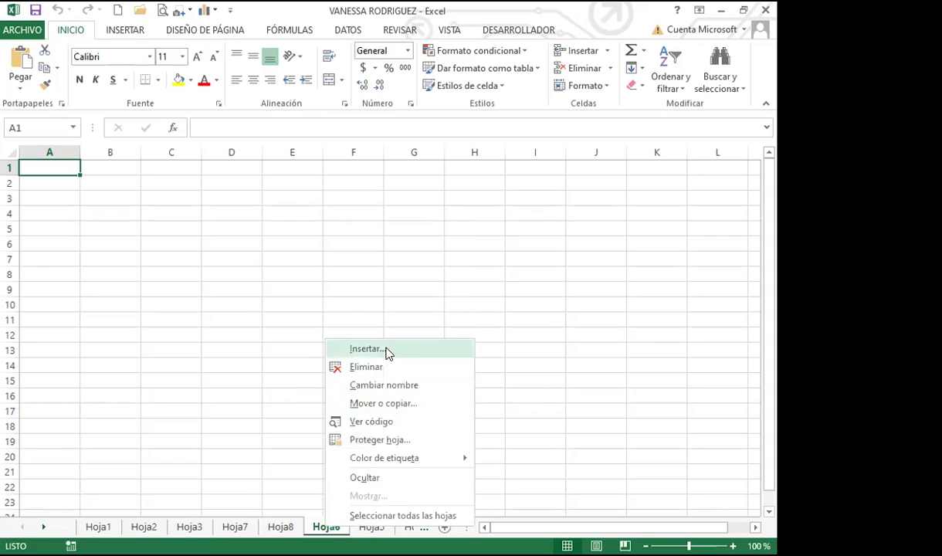
left_click(388, 353)
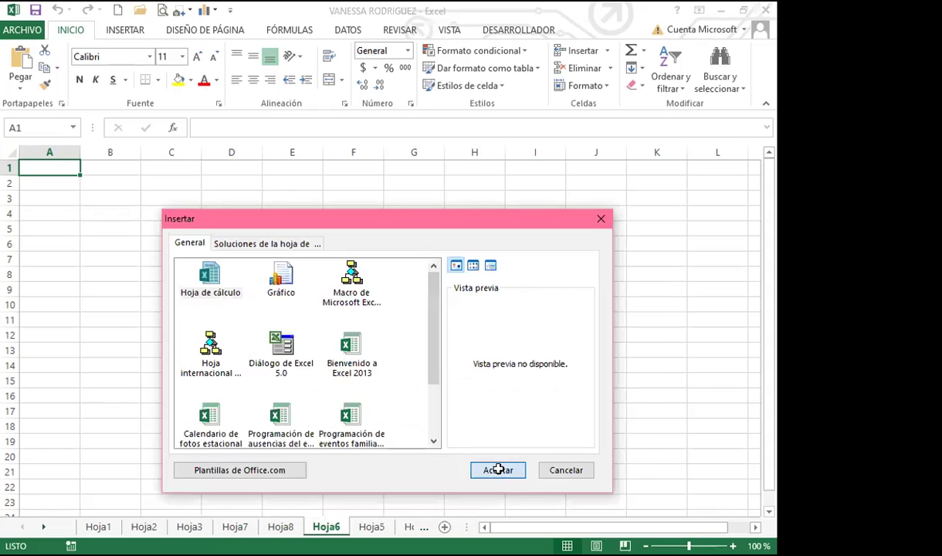
left_click(497, 468)
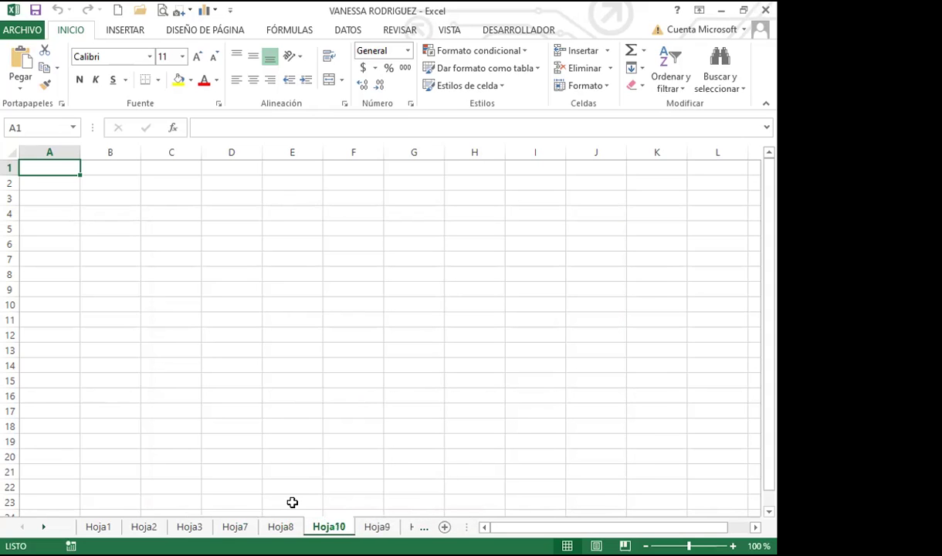
Step: Insert the empty worksheet Hoja11 beside Hoja10 with Shift+F11
key("shift+F11")
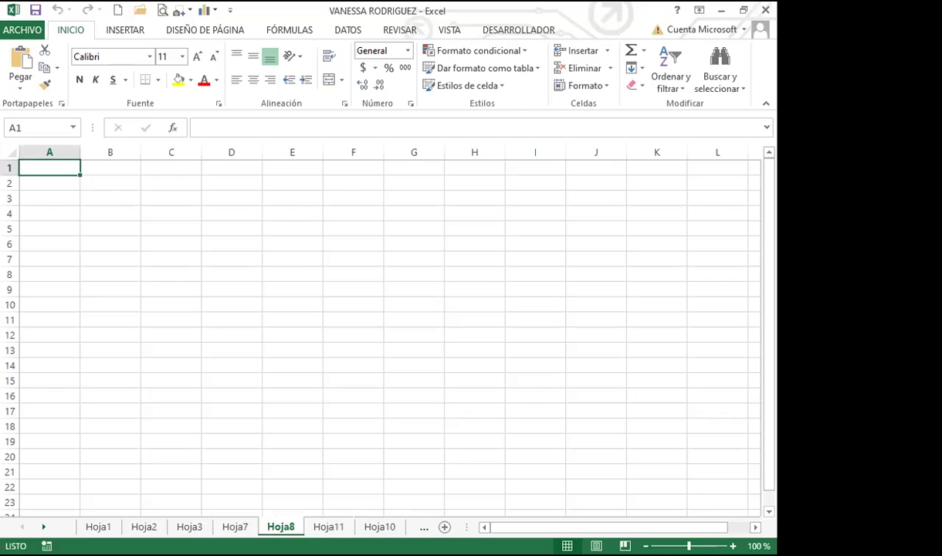
Step: Insert empty sheets Hoja12 before Hoja8 and Hoja13 before Hoja7 from their tab menus
right_click(284, 526)
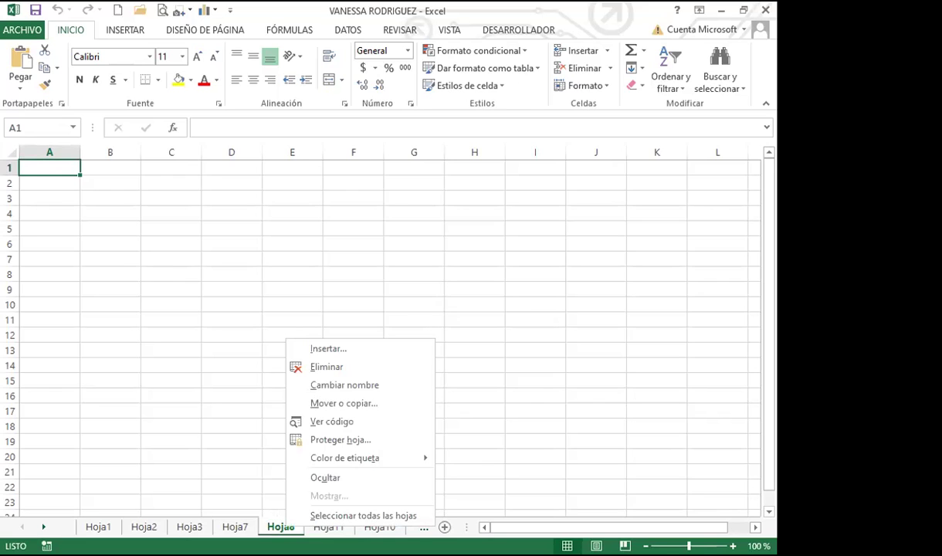
left_click(338, 353)
left_click_drag(343, 222, 349, 75)
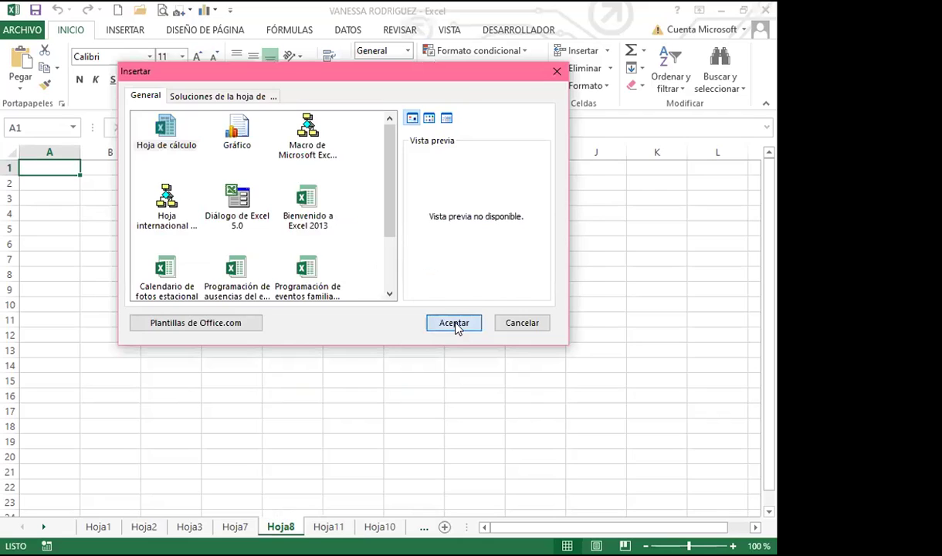
left_click(454, 325)
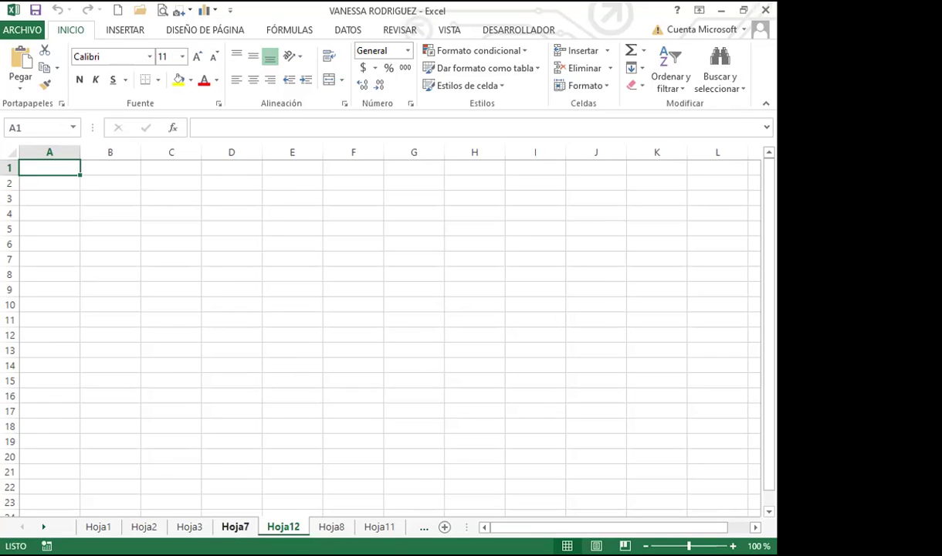
right_click(236, 527)
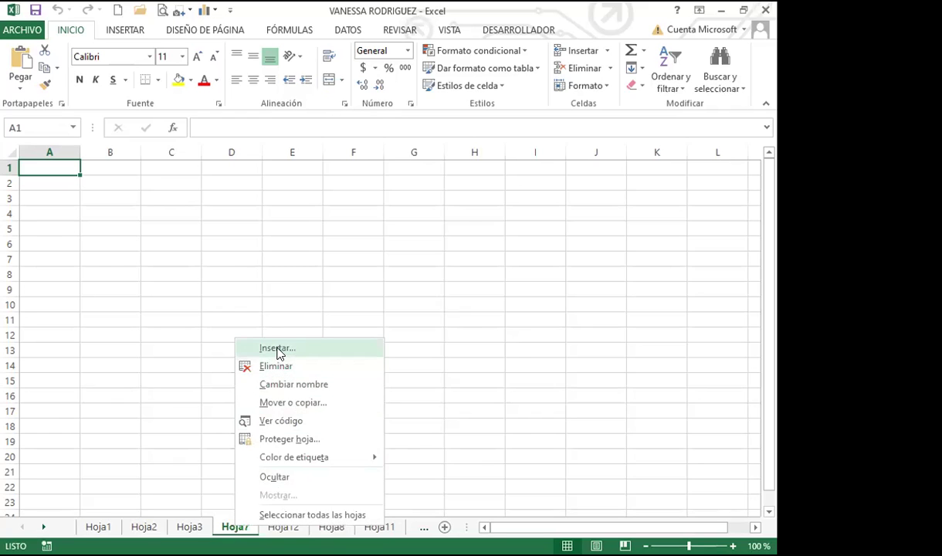
left_click(279, 349)
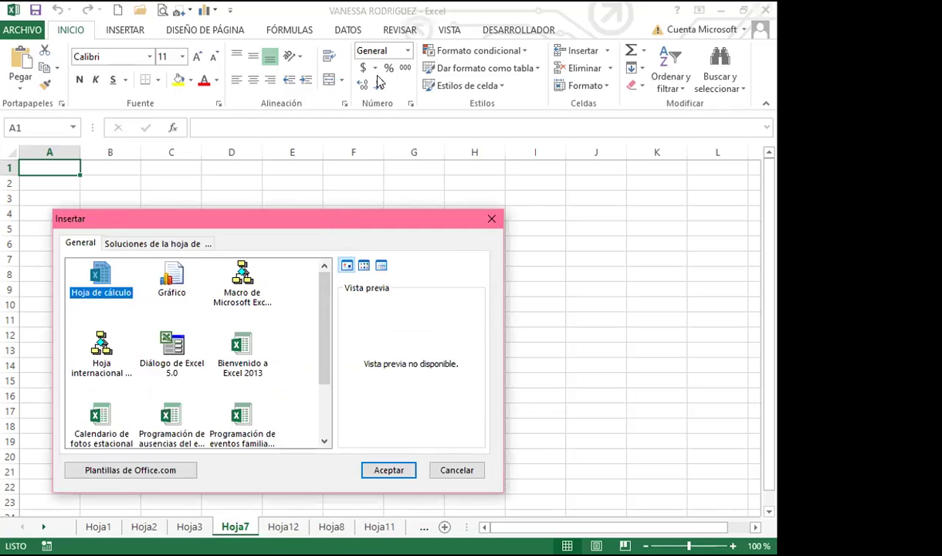
left_click_drag(338, 222, 378, 78)
left_click(432, 324)
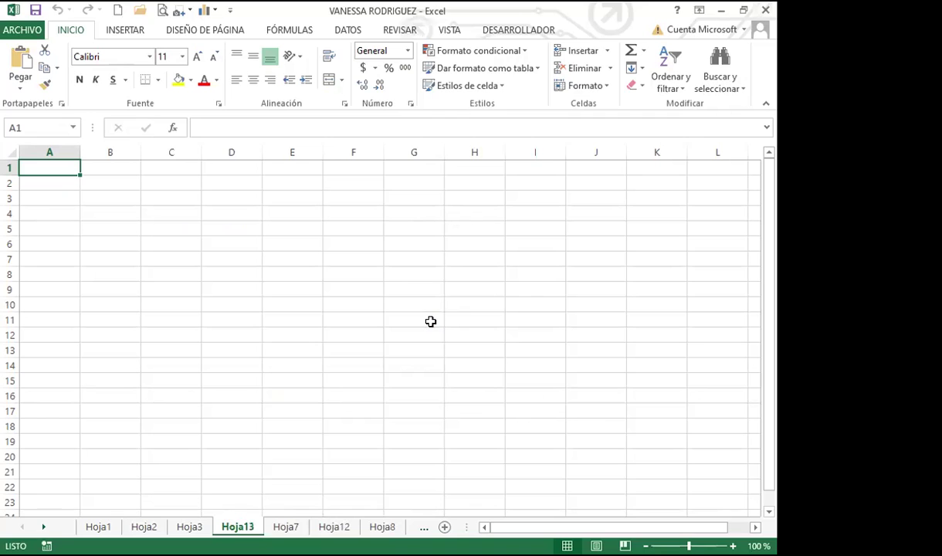